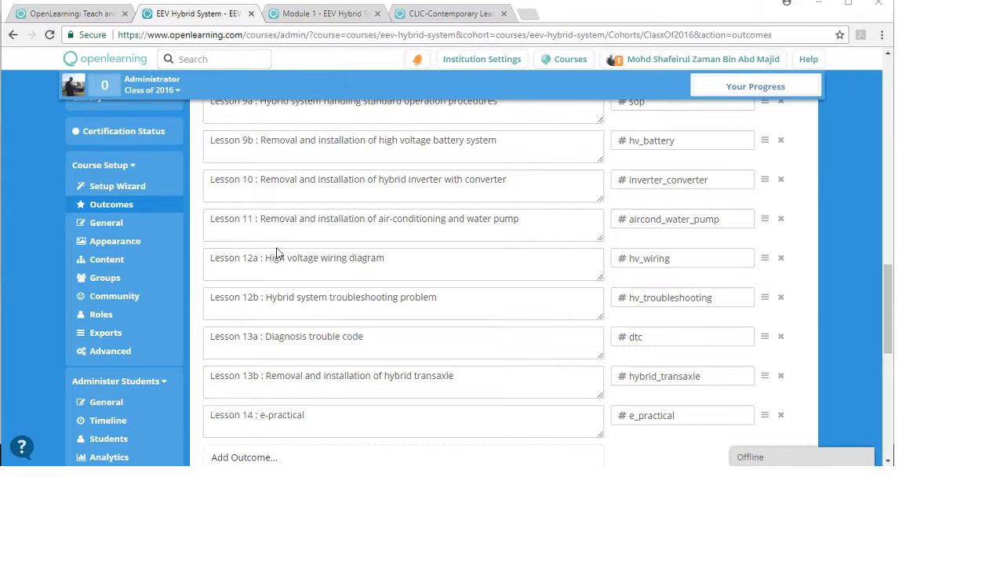
Review the course's learning outcomes and their outcome tags, from the last lessons back to Lesson 1
scroll(280, 255, "up", 2)
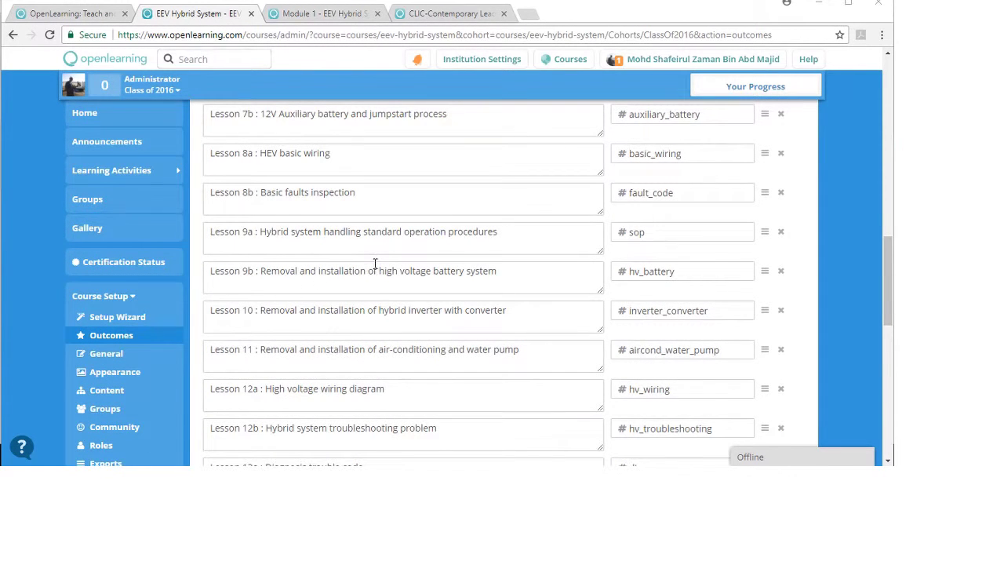
scroll(374, 263, "up", 4)
scroll(380, 260, "up", 6)
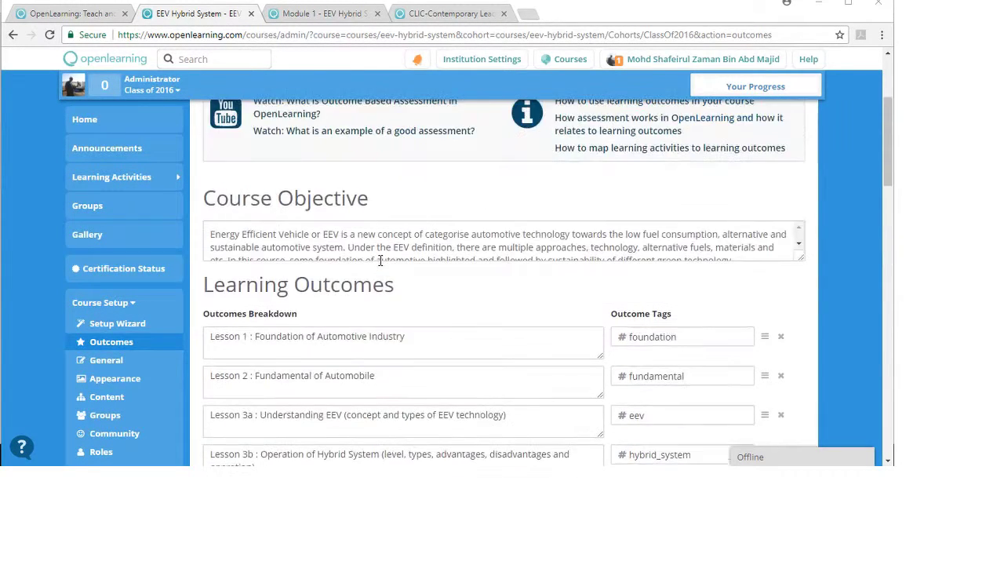
scroll(380, 261, "up", 1)
scroll(379, 260, "down", 3)
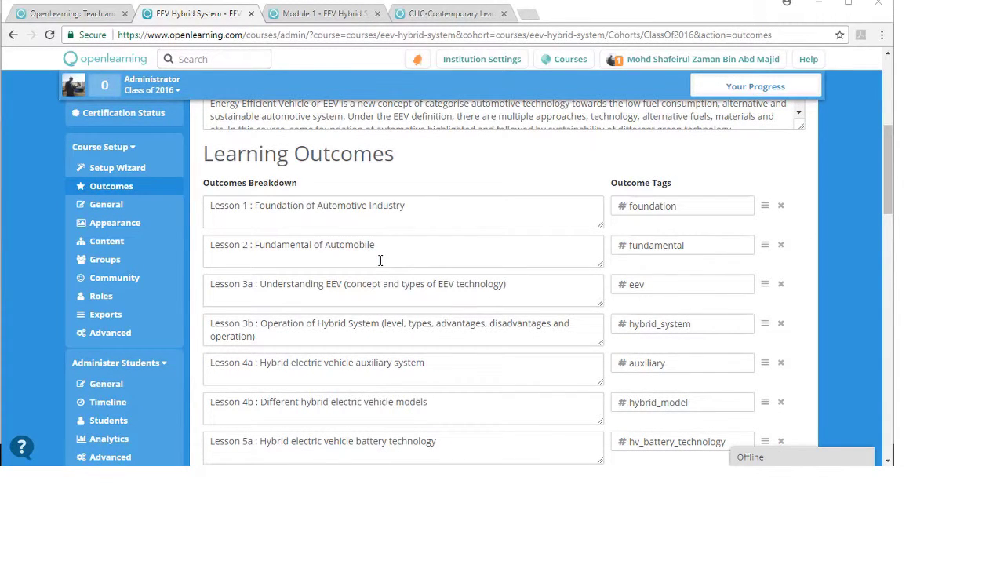
scroll(379, 260, "down", 2)
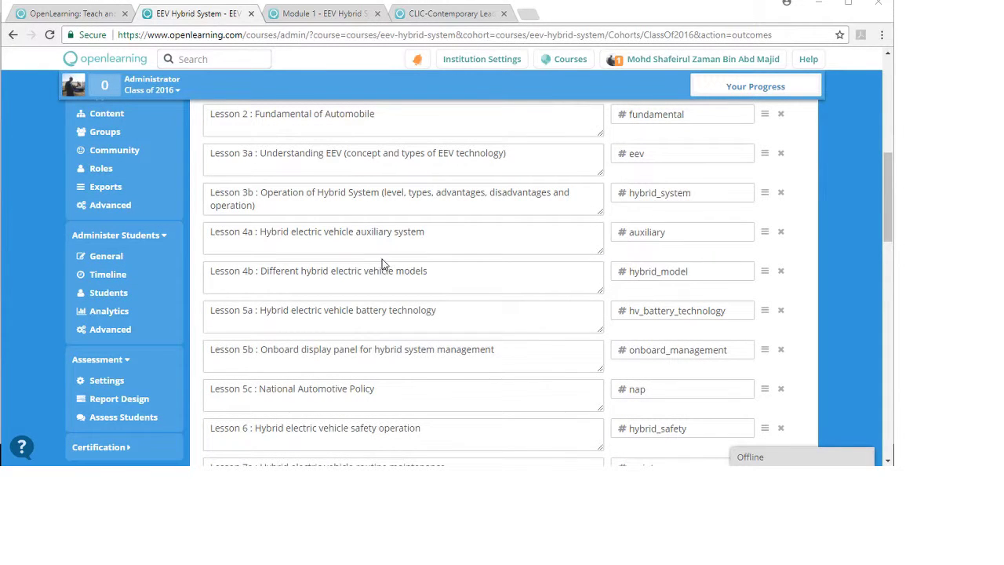
Minimize the course browser window and switch to Word
left_click(817, 4)
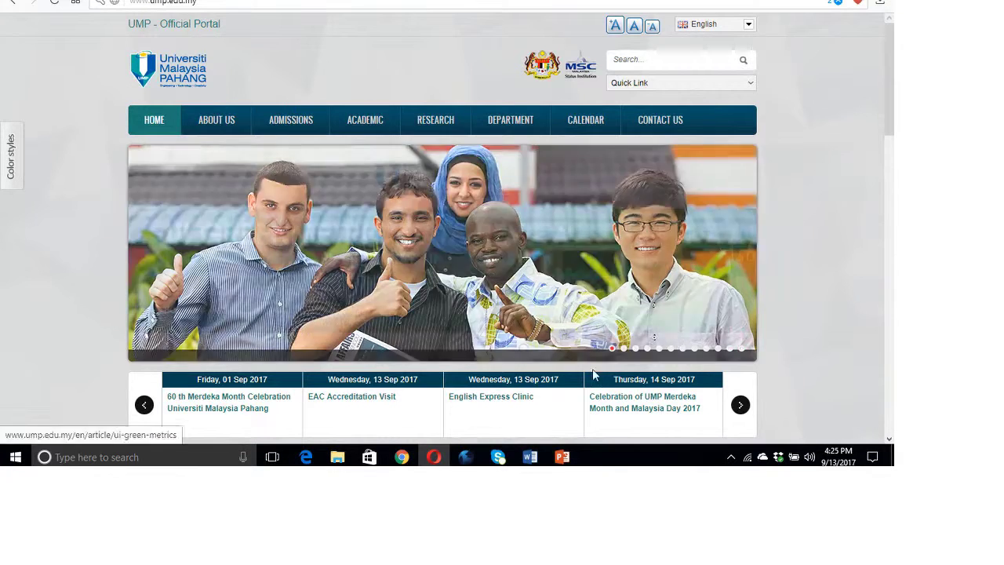
left_click(530, 457)
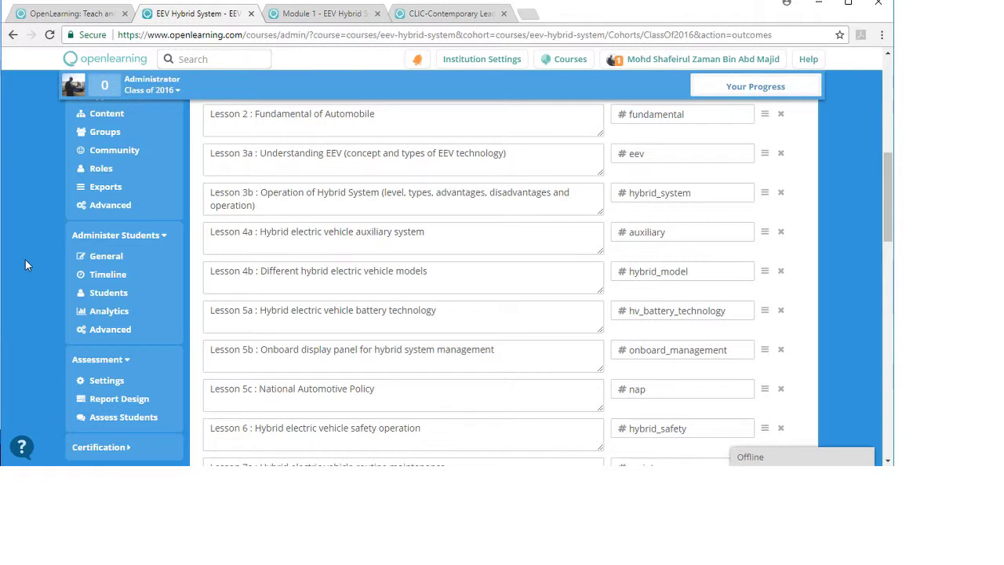
Open the course's Report Design page from the assessment options
scroll(25, 259, "down", 2)
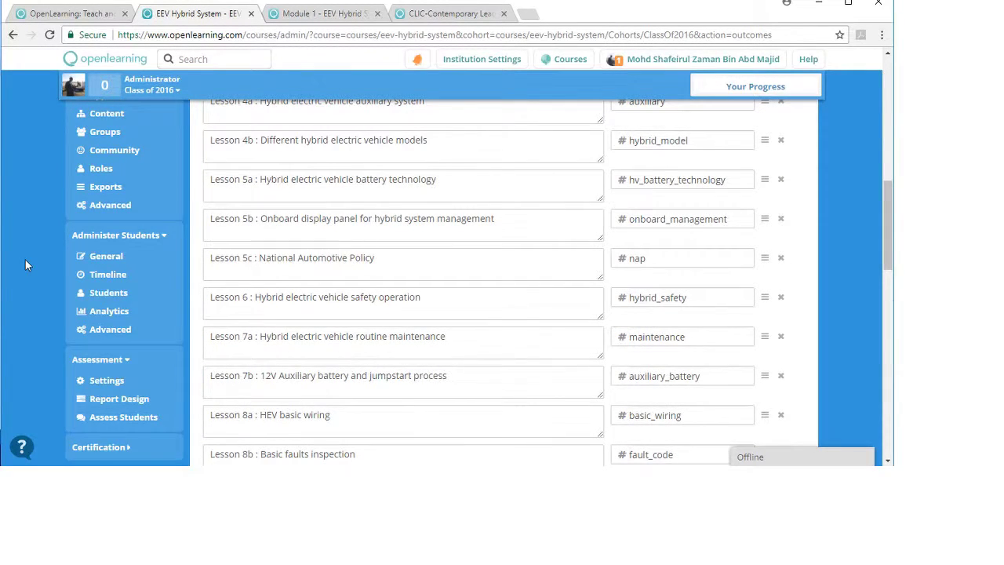
scroll(26, 259, "up", 3)
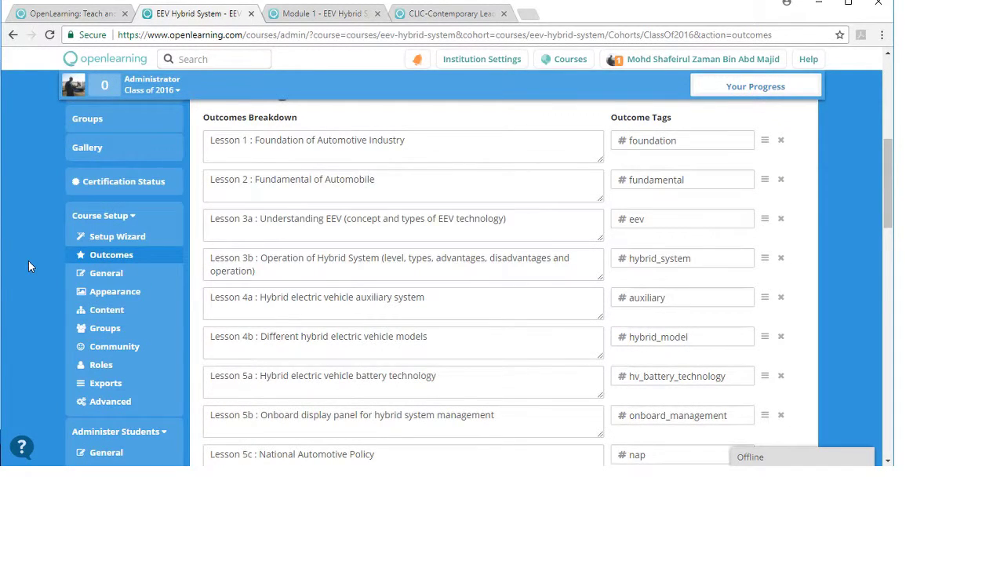
scroll(28, 267, "down", 3)
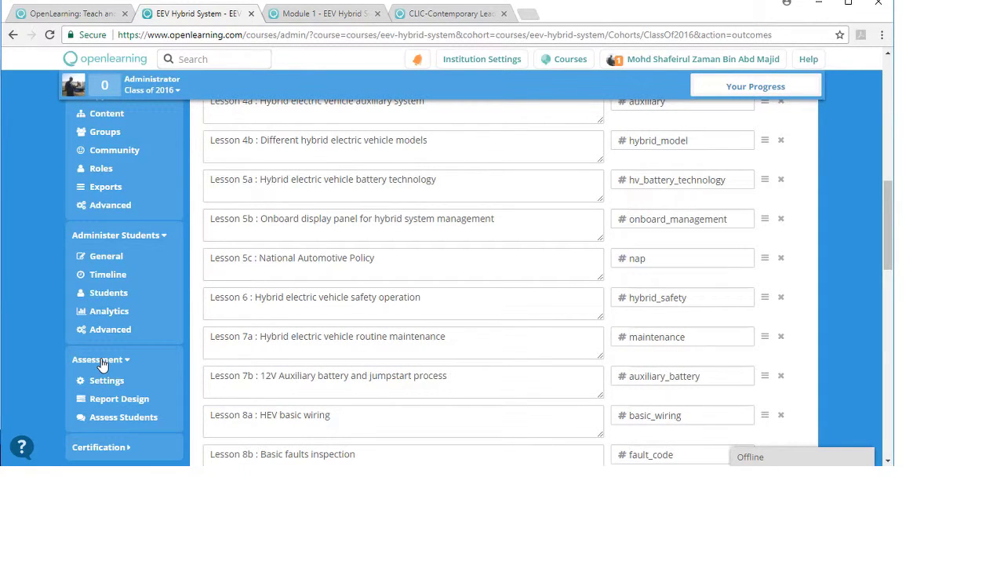
left_click(108, 400)
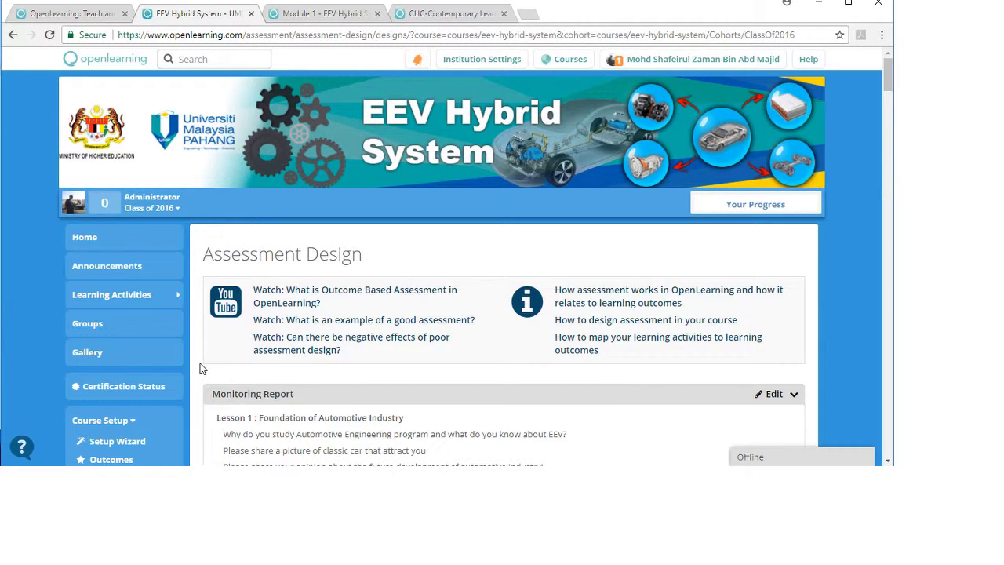
Examine the Monitoring Report and Course Outcome reports, including their lesson criteria, visibility and report weights
scroll(200, 369, "down", 2)
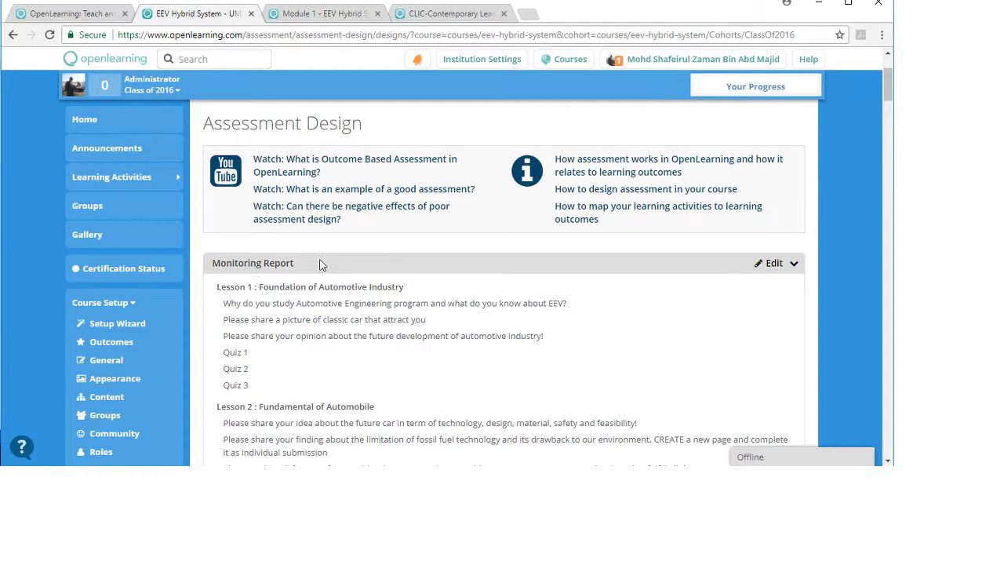
scroll(322, 264, "down", 4)
scroll(323, 259, "down", 12)
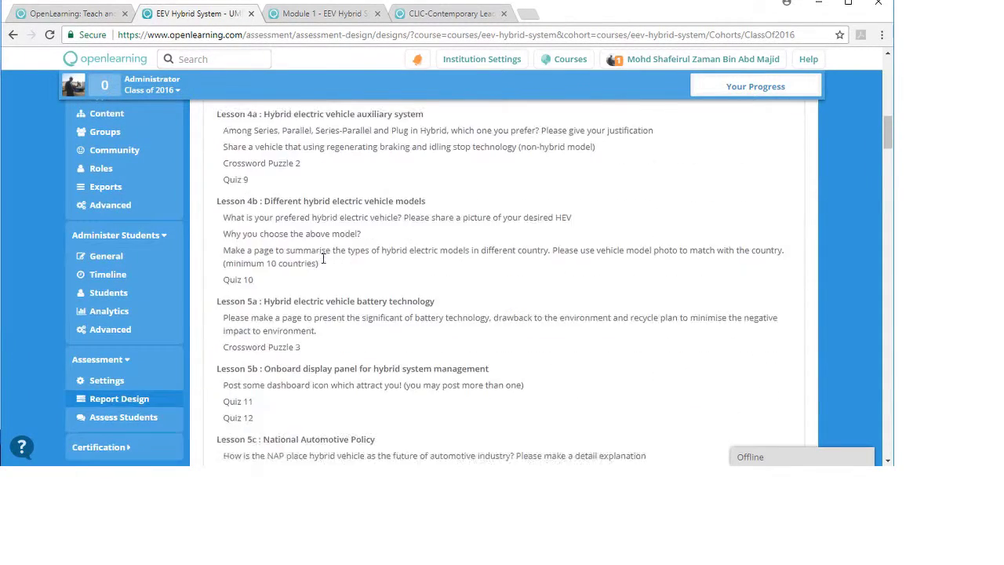
scroll(322, 260, "down", 15)
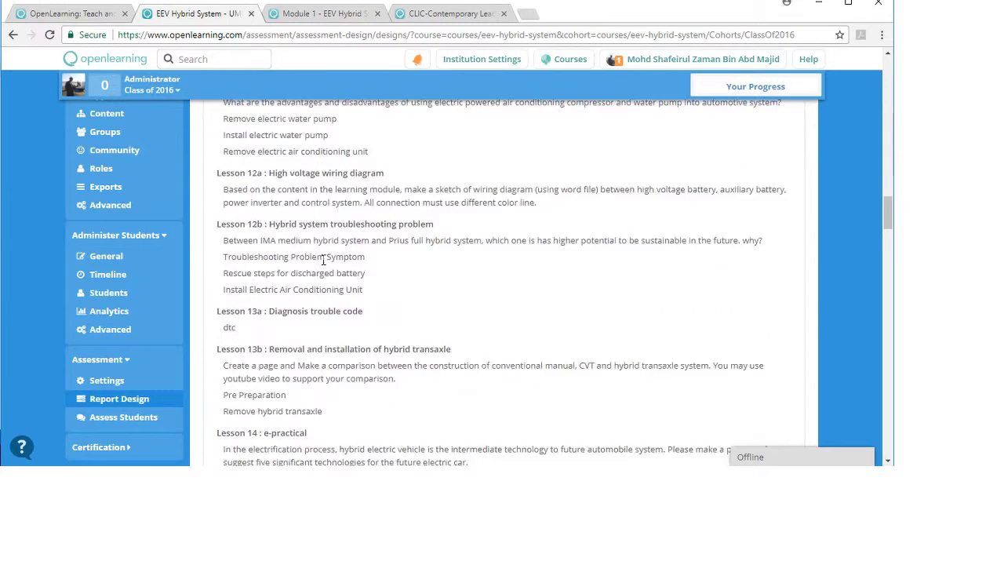
scroll(322, 259, "up", 1)
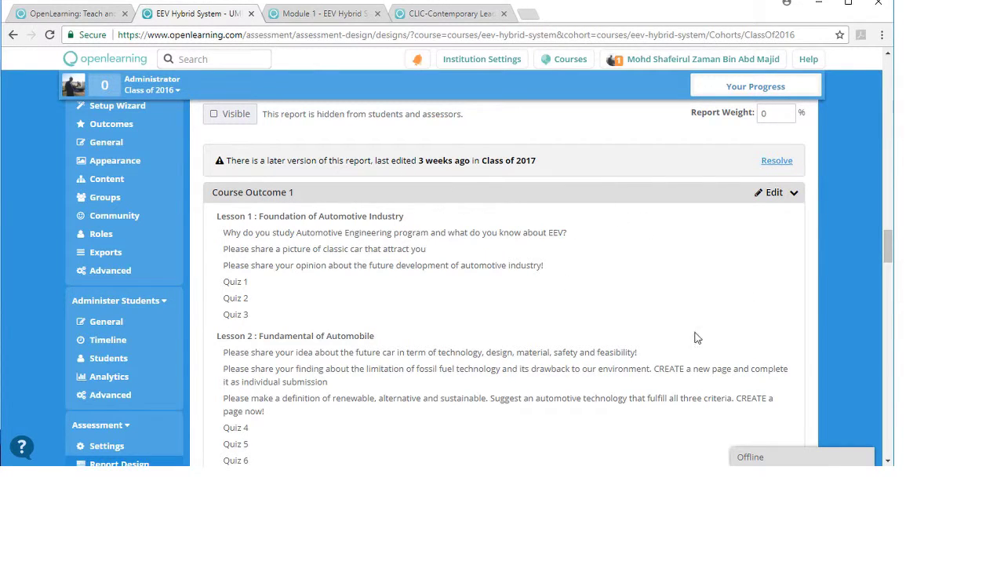
scroll(657, 317, "down", 10)
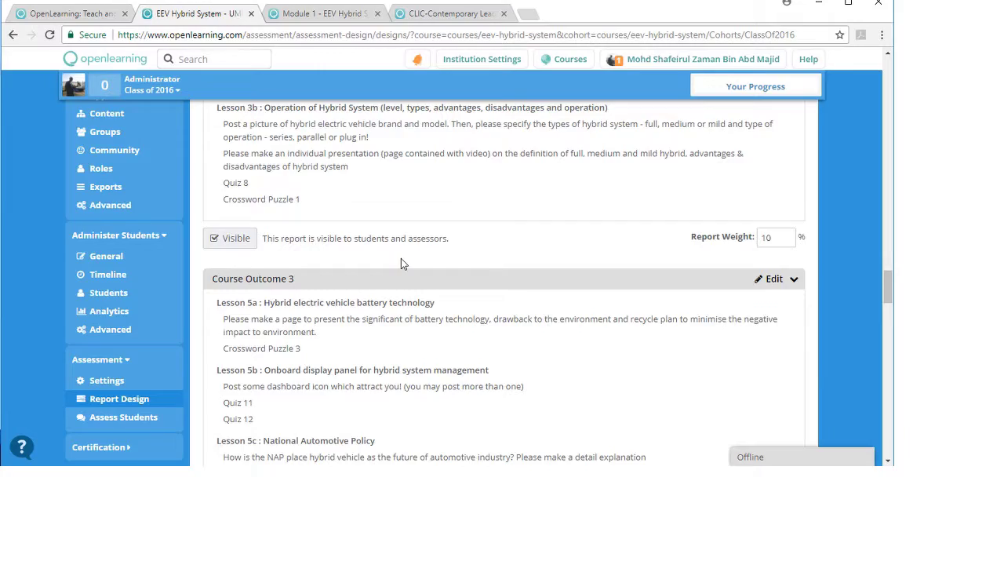
scroll(401, 261, "up", 10)
scroll(401, 261, "up", 15)
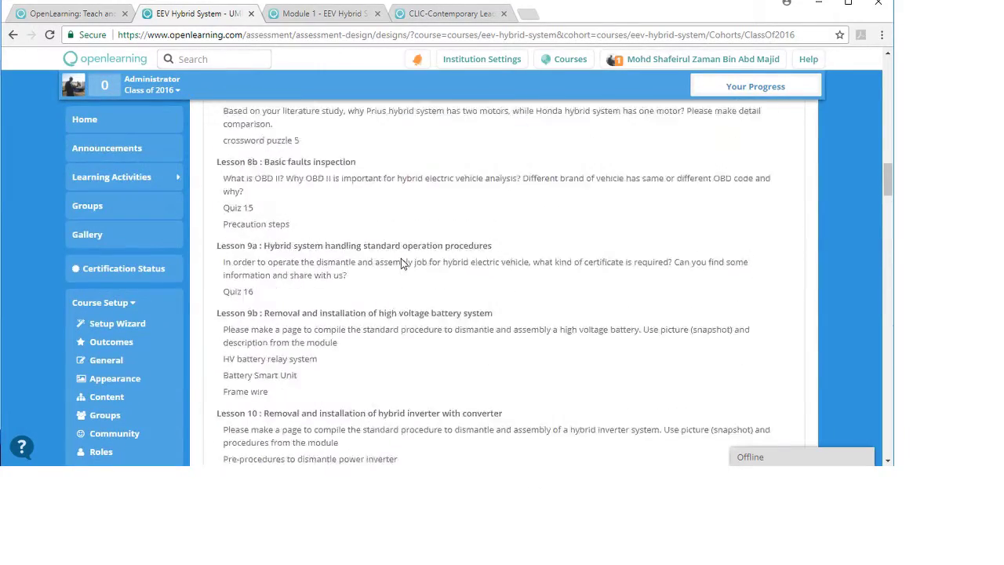
scroll(400, 264, "up", 10)
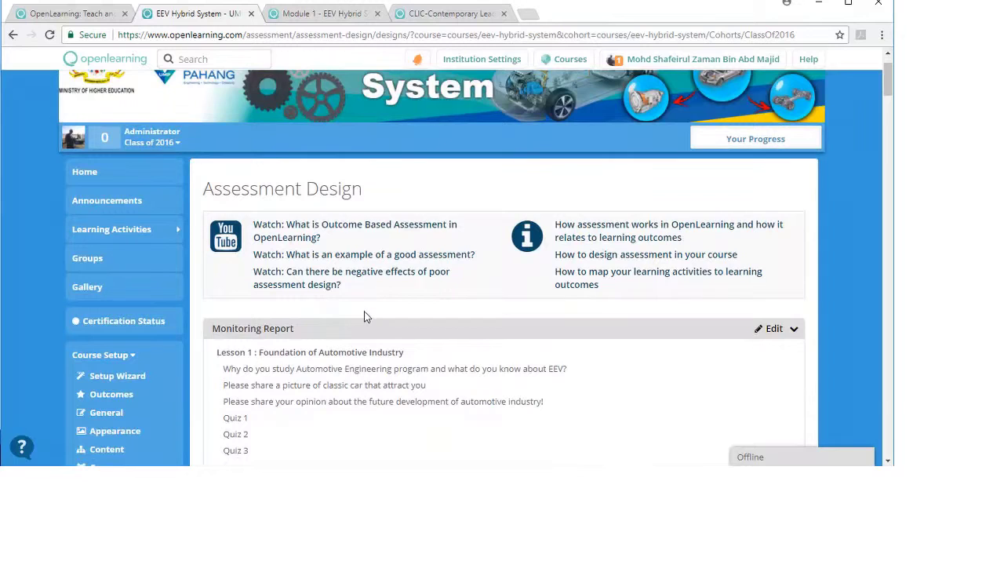
Open the Monitoring Report for editing and examine the evaluation criteria and criteria weights of its lessons
left_click(774, 331)
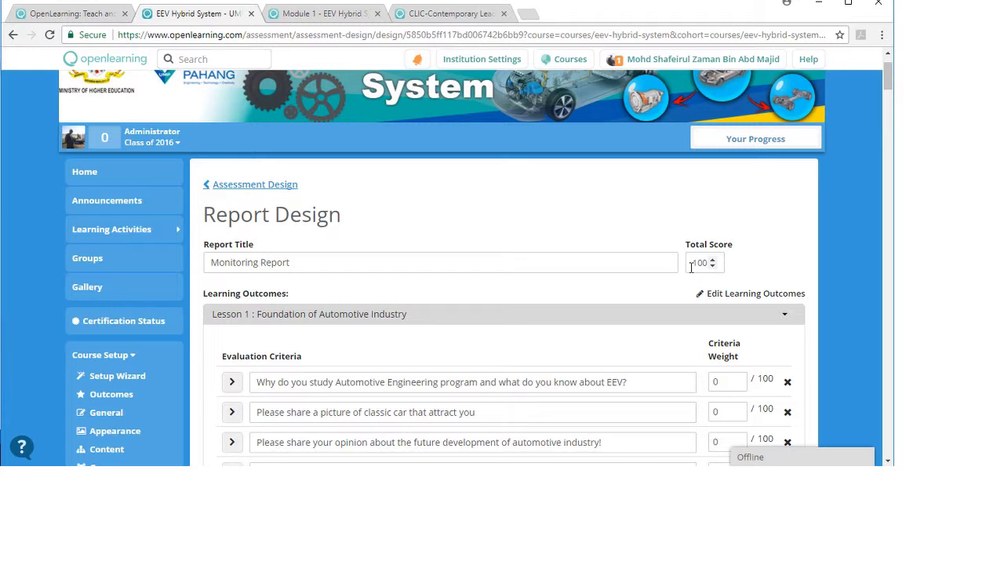
scroll(667, 290, "down", 3)
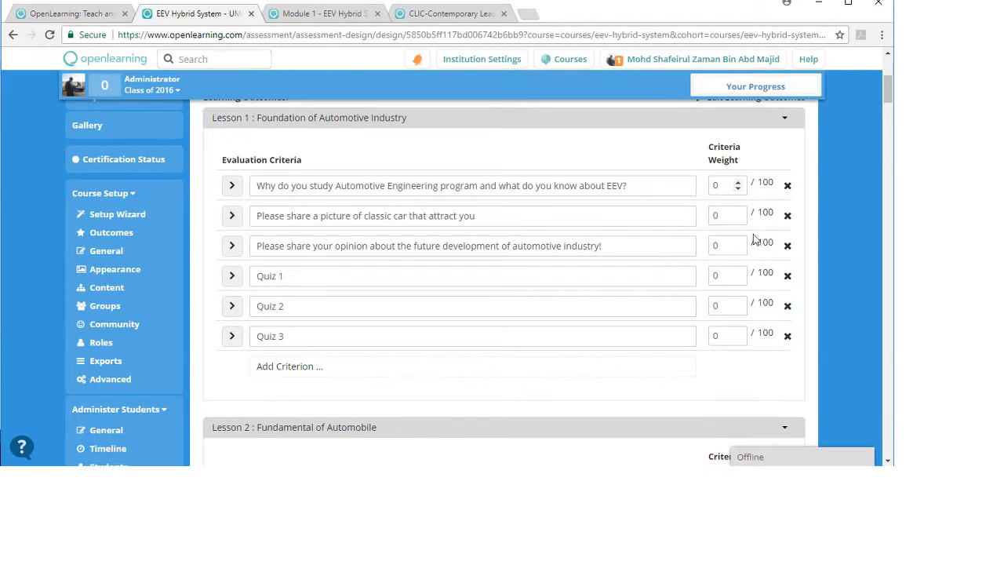
scroll(729, 334, "down", 5)
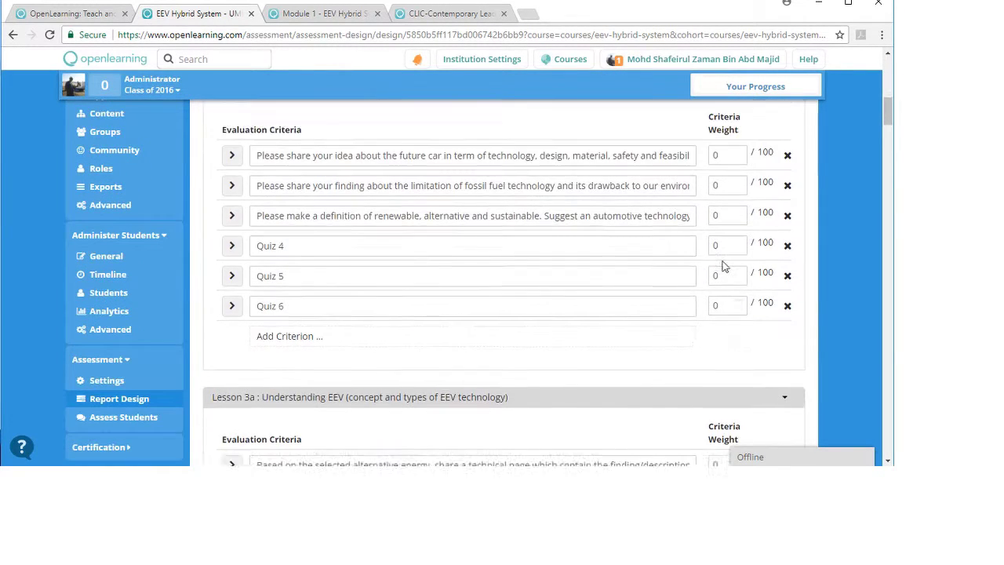
scroll(704, 335, "down", 8)
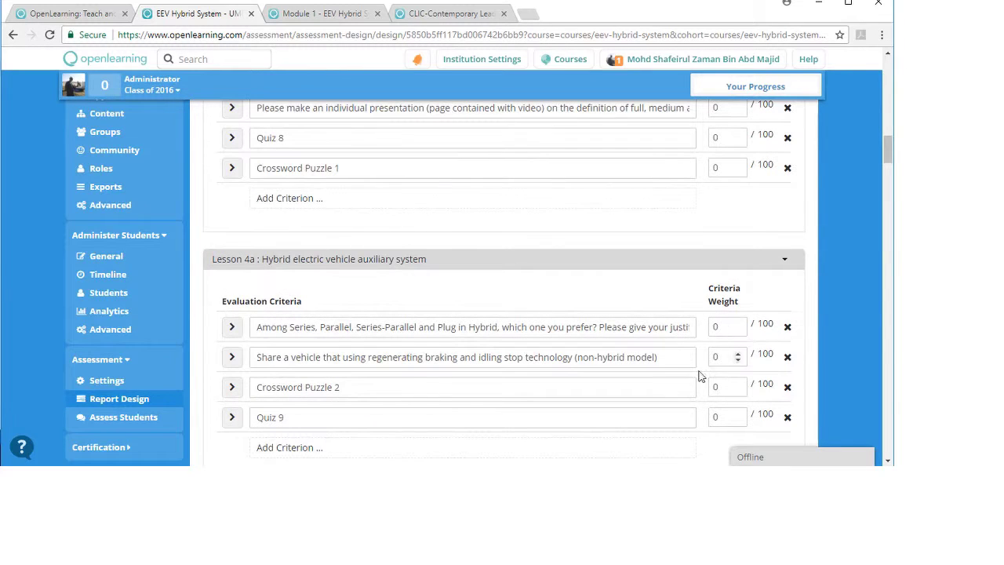
scroll(542, 261, "up", 2)
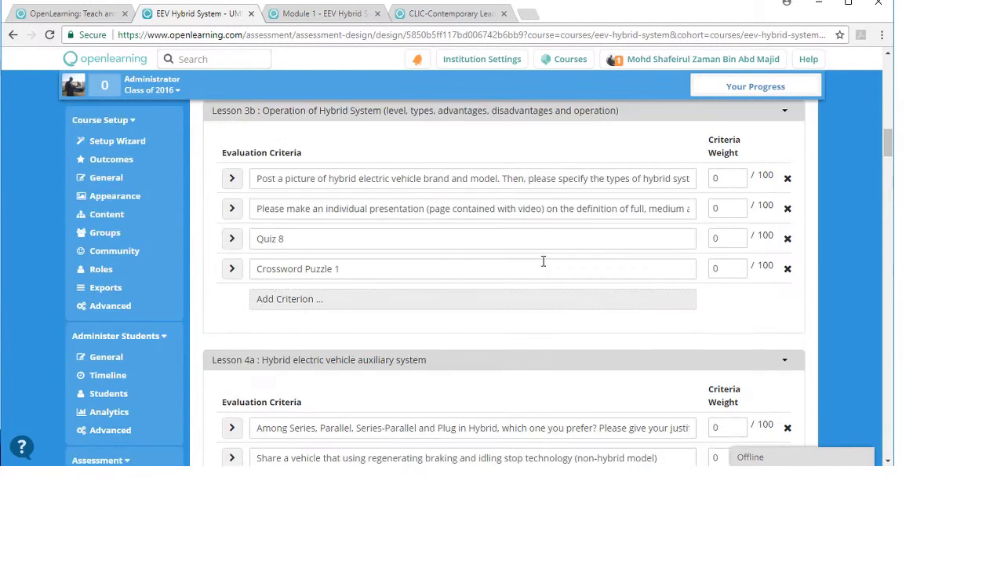
scroll(542, 261, "up", 15)
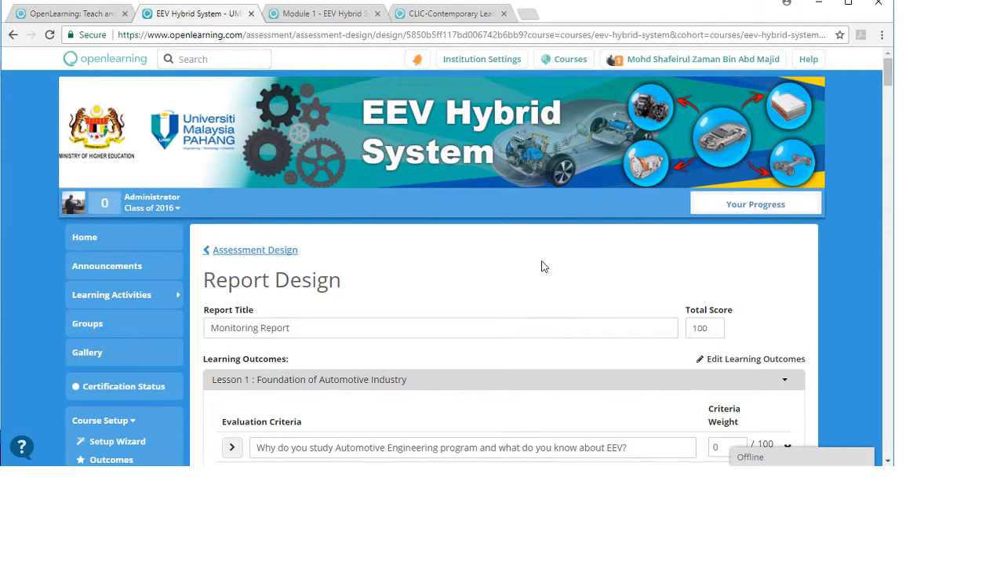
scroll(542, 265, "down", 4)
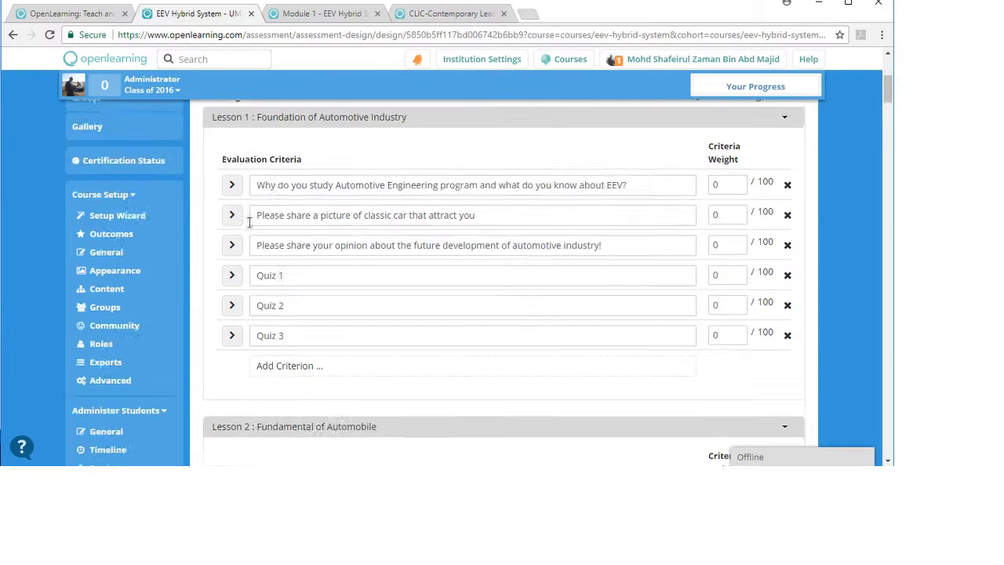
scroll(251, 223, "down", 2)
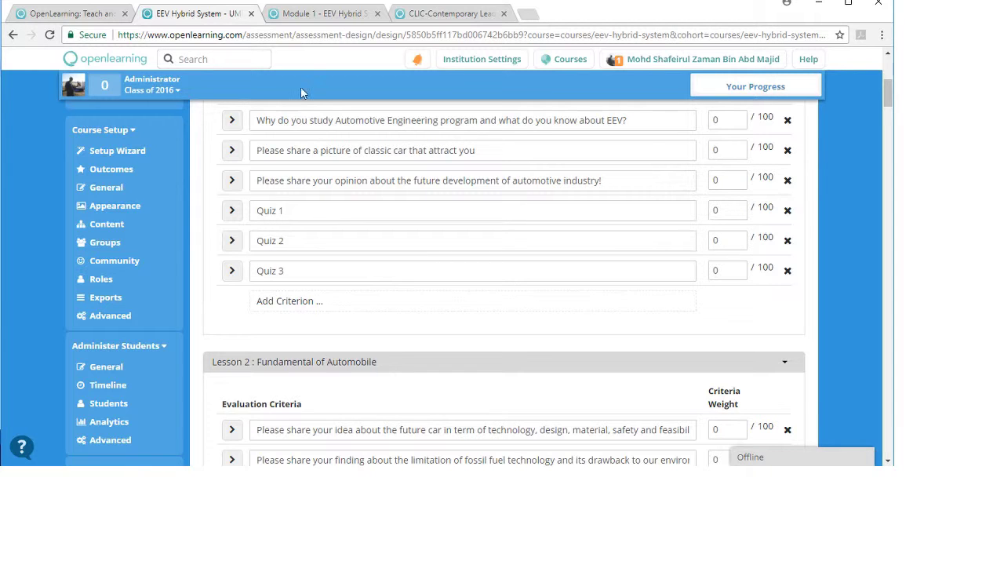
Switch to the Module 1 course page and examine the Lesson 1 description, module and quizzes
left_click(315, 15)
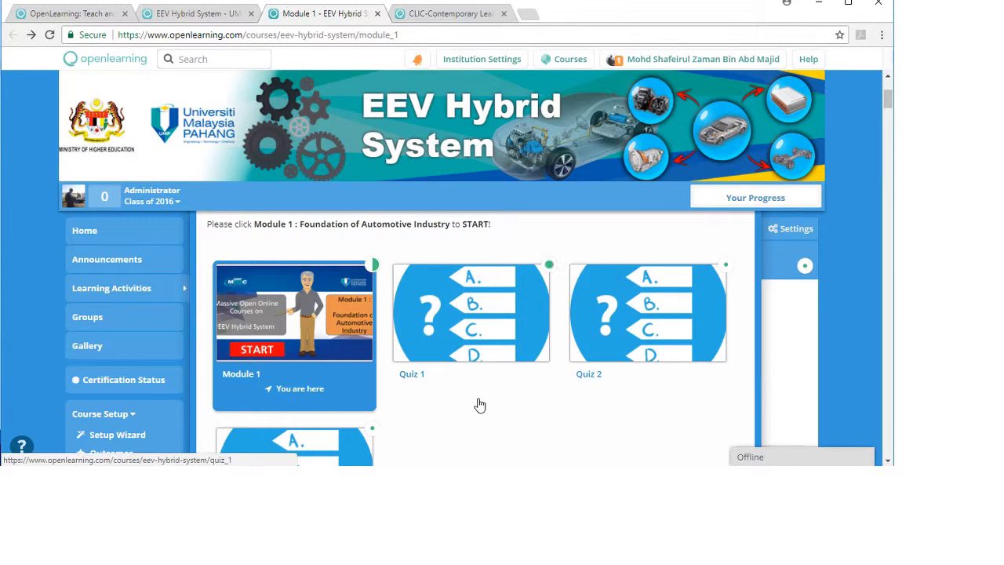
scroll(481, 406, "up", 3)
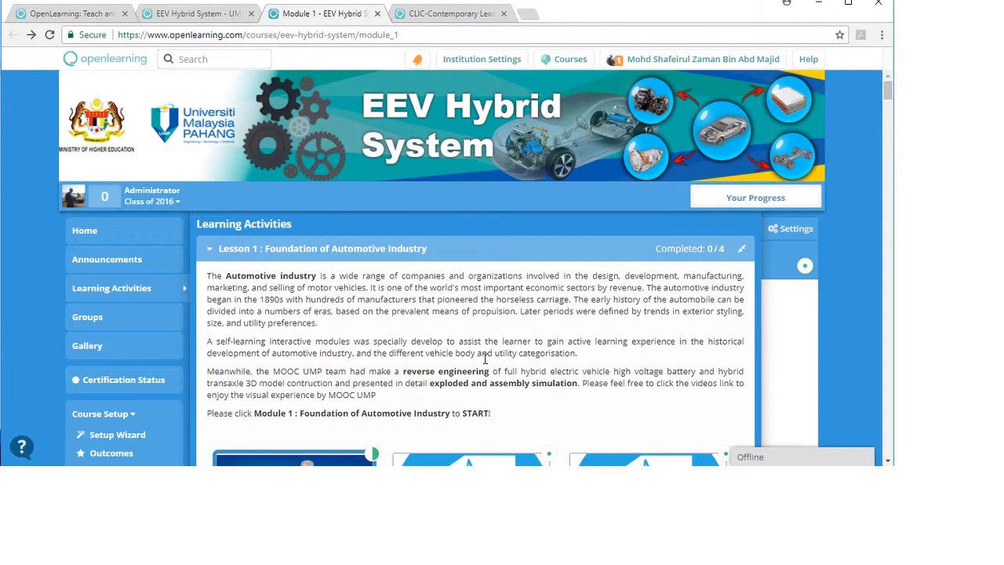
scroll(359, 280, "down", 3)
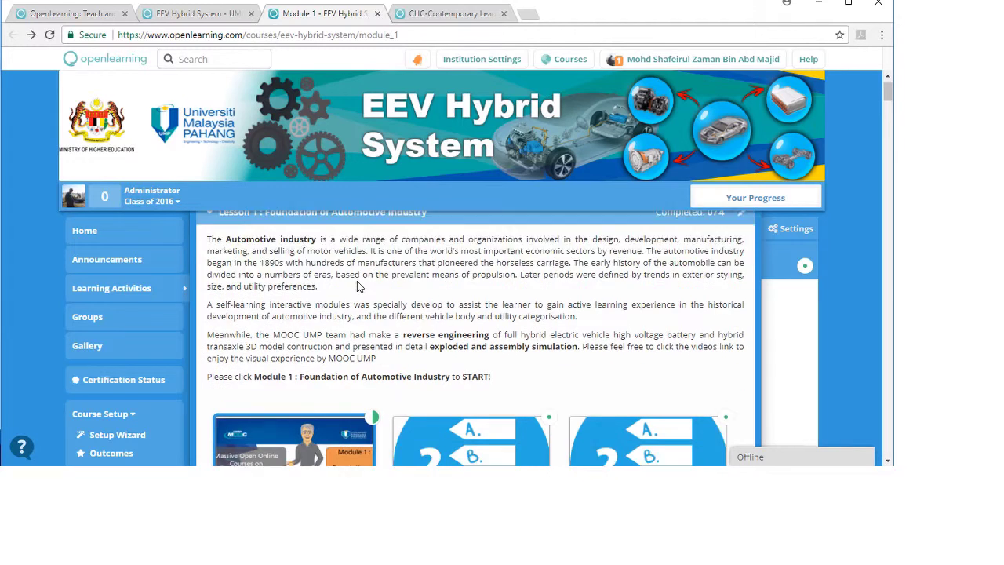
scroll(306, 394, "down", 3)
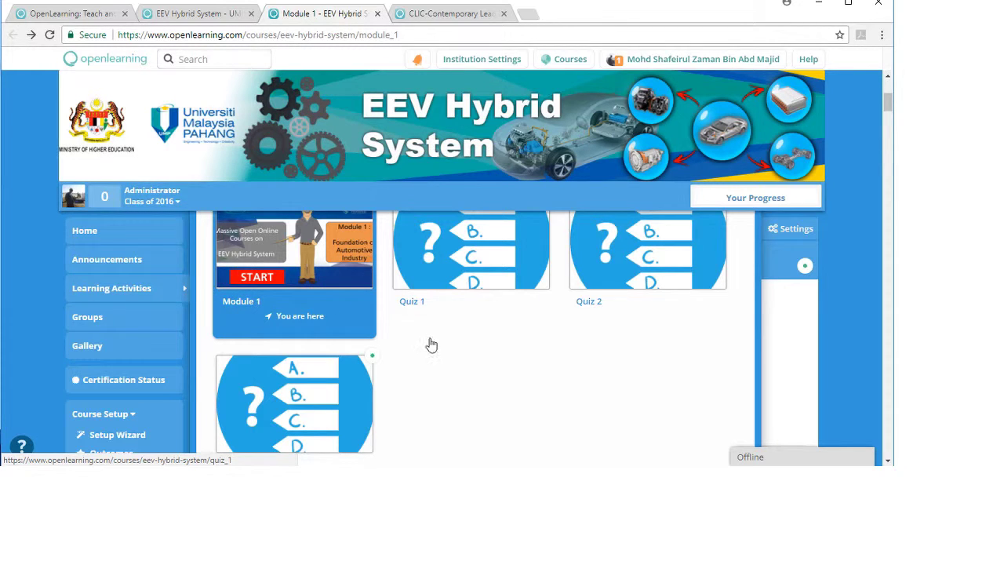
scroll(431, 346, "up", 3)
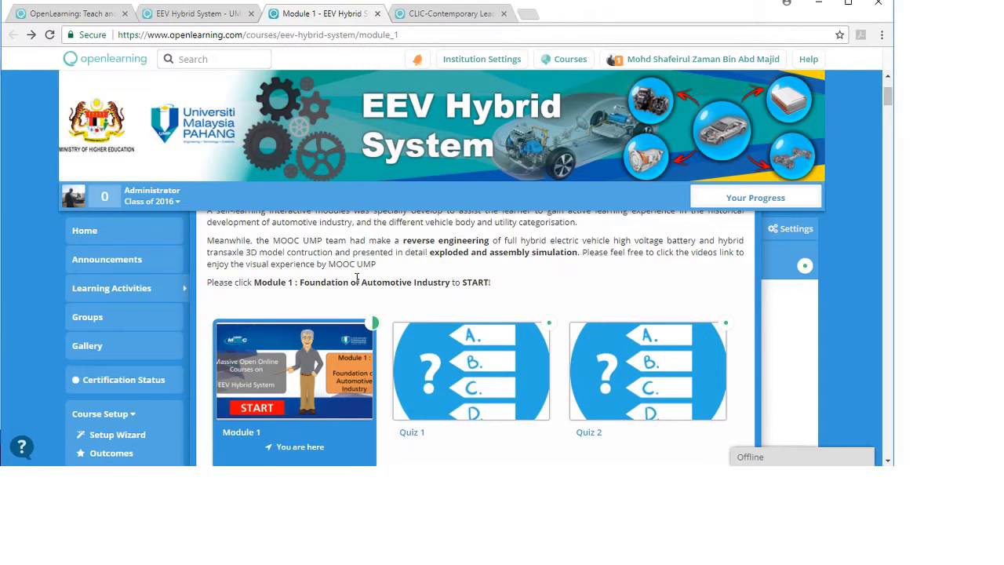
scroll(414, 289, "down", 3)
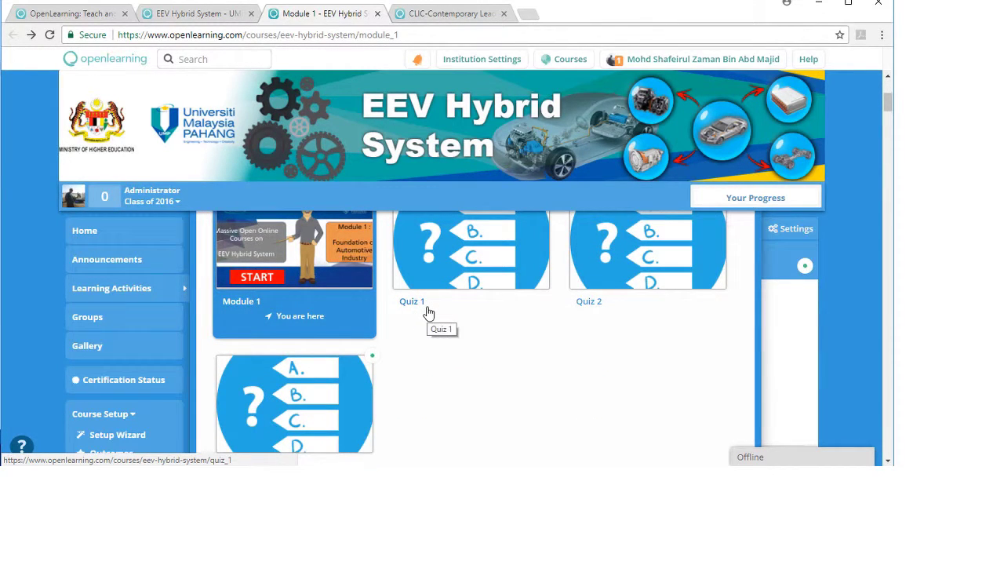
scroll(486, 349, "down", 1)
scroll(485, 350, "down", 3)
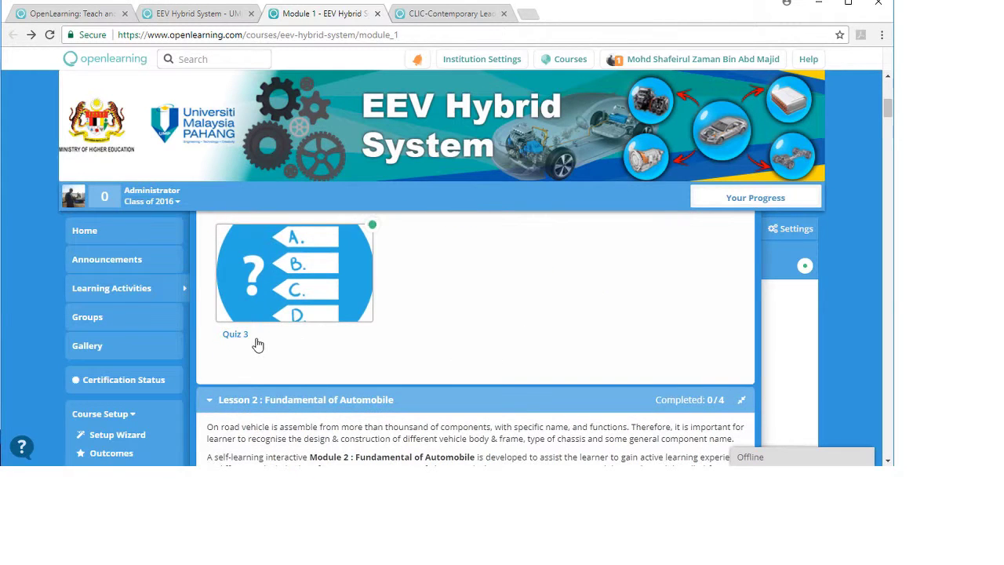
Return to the Monitoring Report design and expand the Lesson 1 criterion about why students study Automotive Engineering
left_click(197, 15)
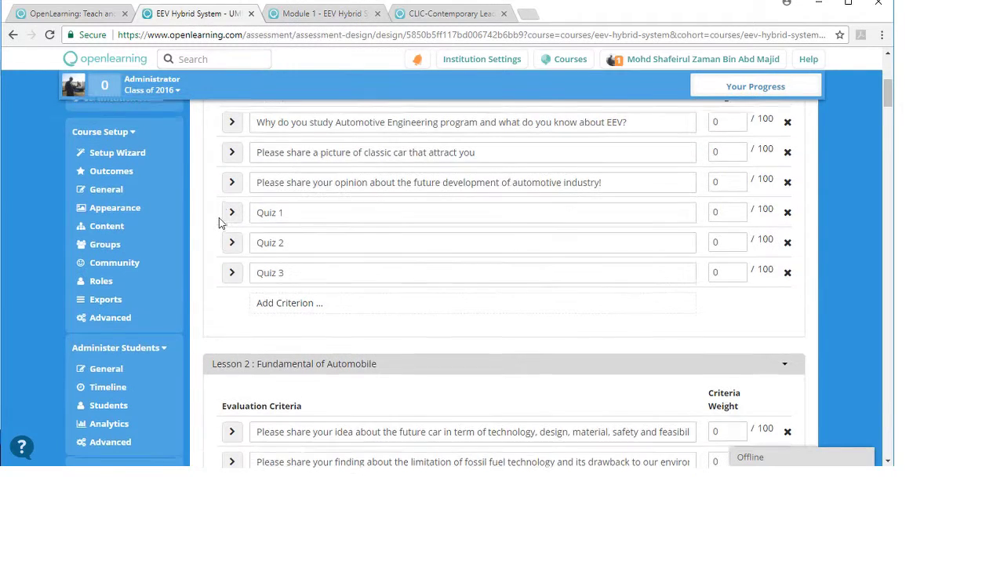
scroll(219, 222, "up", 1)
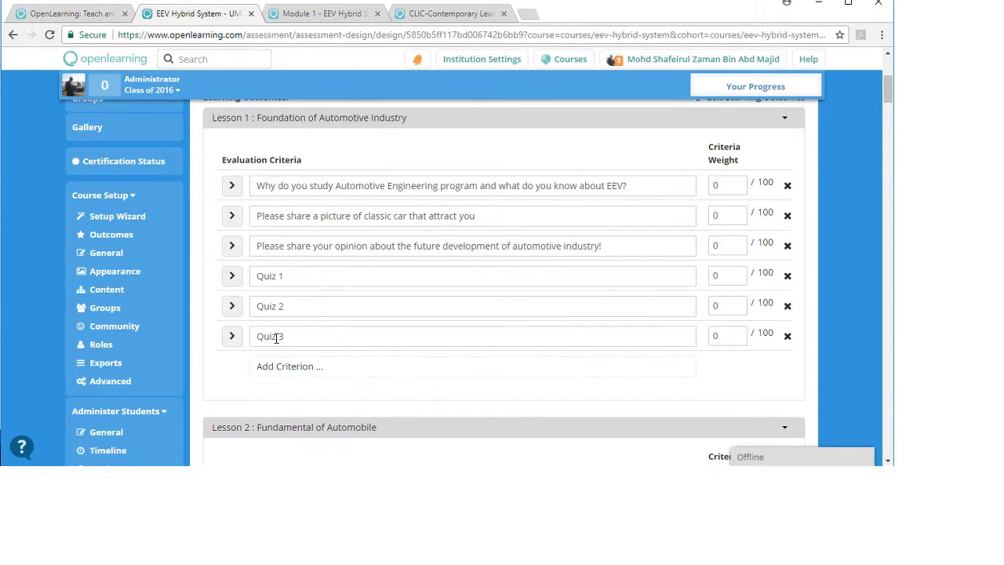
left_click(231, 187)
scroll(224, 230, "down", 1)
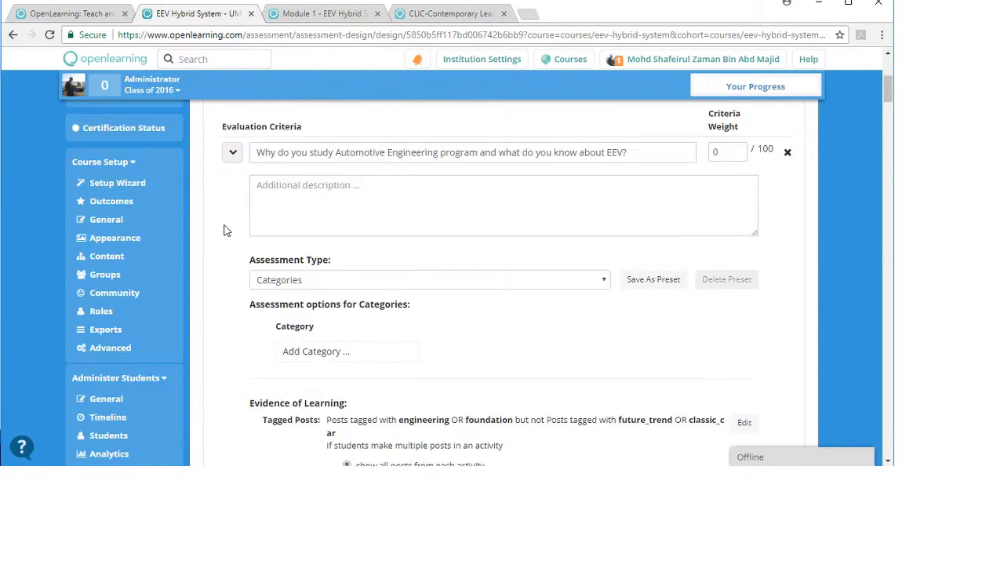
Examine the assessment type options and included and excluded post tags of the Automotive Engineering criterion, and collapse it
scroll(224, 229, "down", 2)
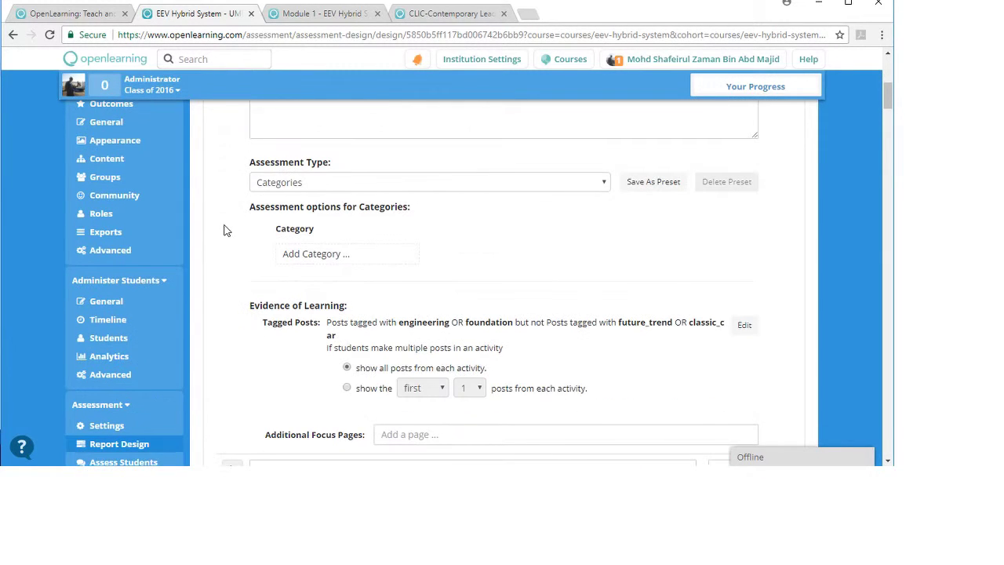
left_click(602, 192)
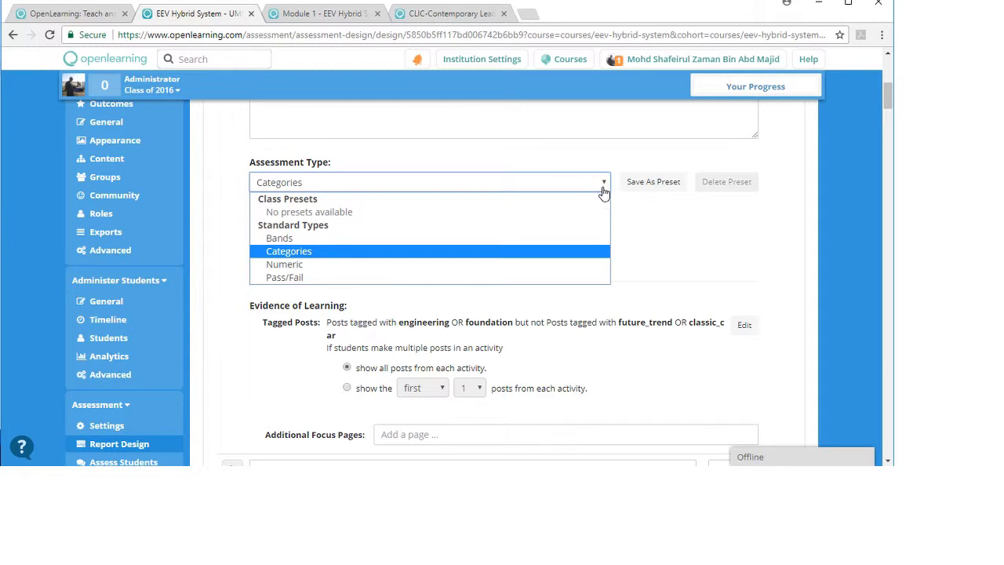
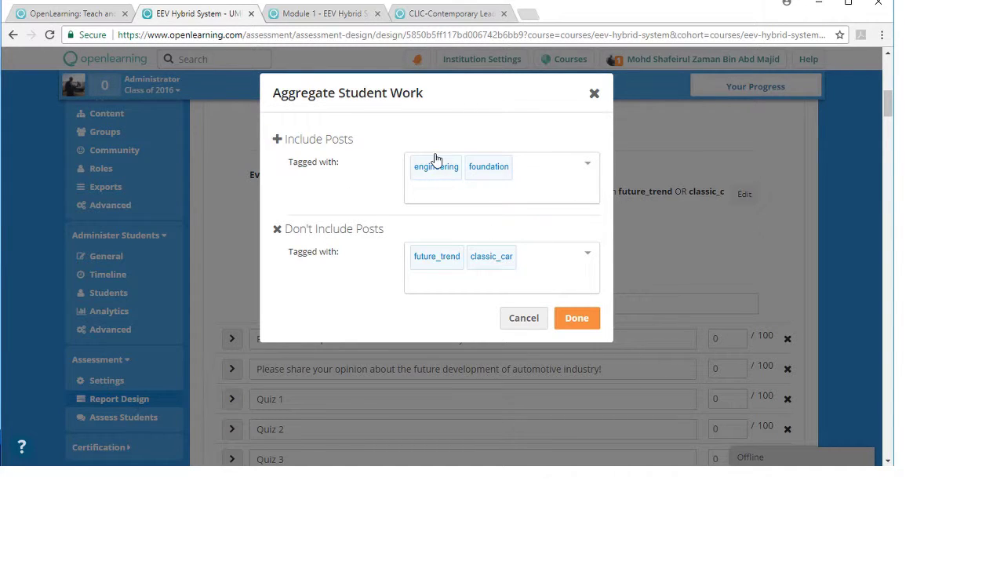
left_click(570, 320)
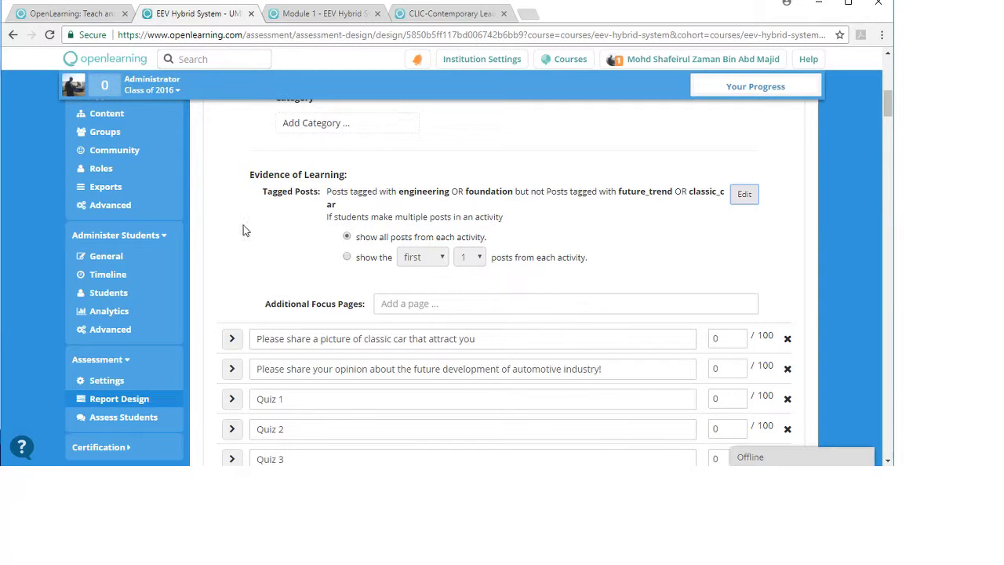
scroll(231, 225, "up", 3)
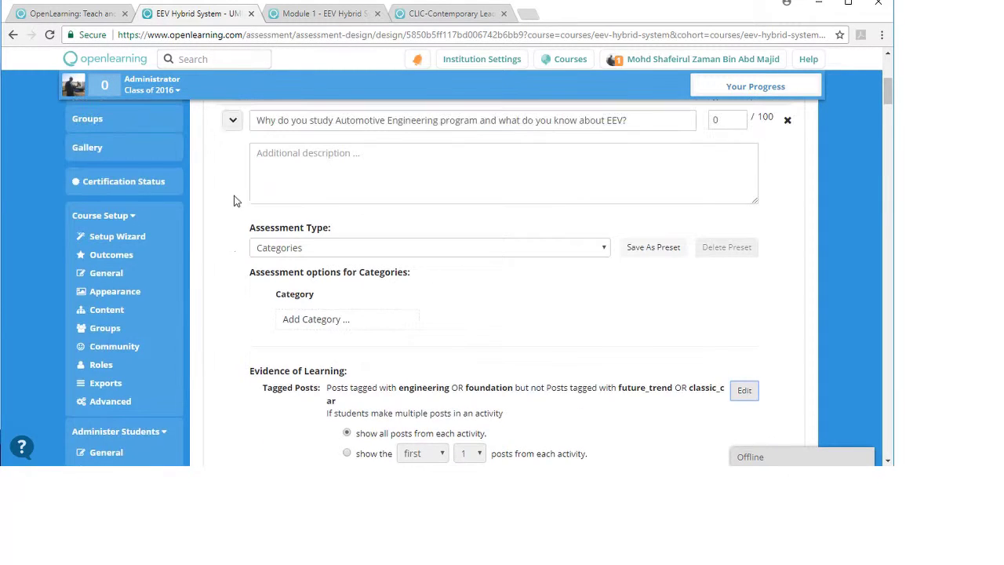
left_click(233, 120)
View the Lesson 1 activities on the Module 1 course page, and expand the Quiz 1 criterion in the report design to examine its evidence of learning
left_click(316, 15)
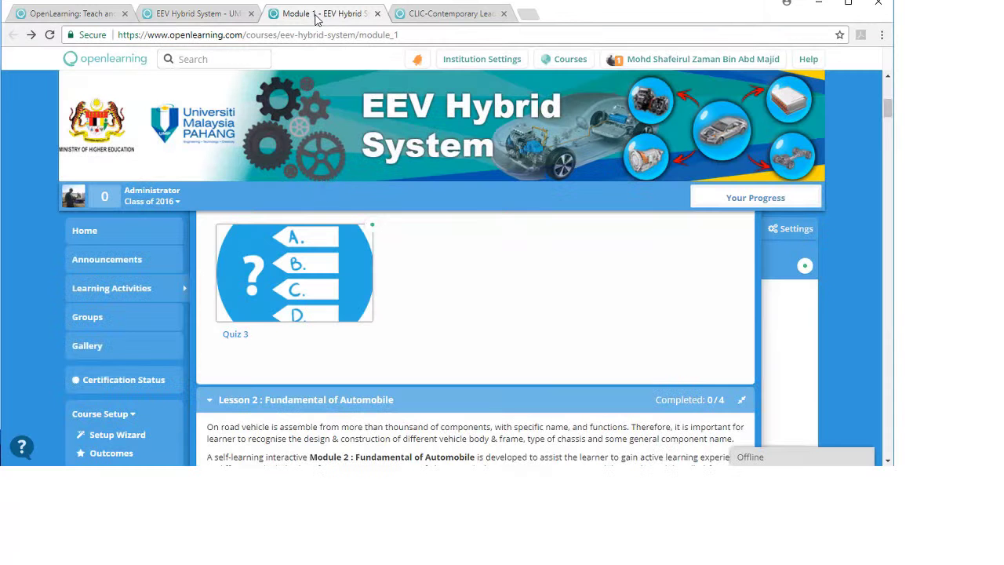
scroll(458, 315, "up", 3)
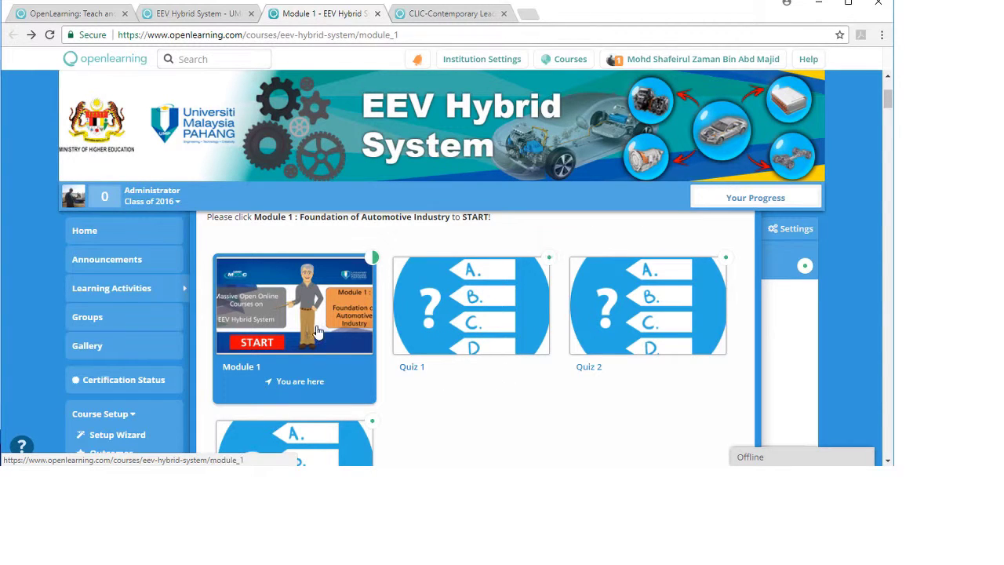
left_click(197, 14)
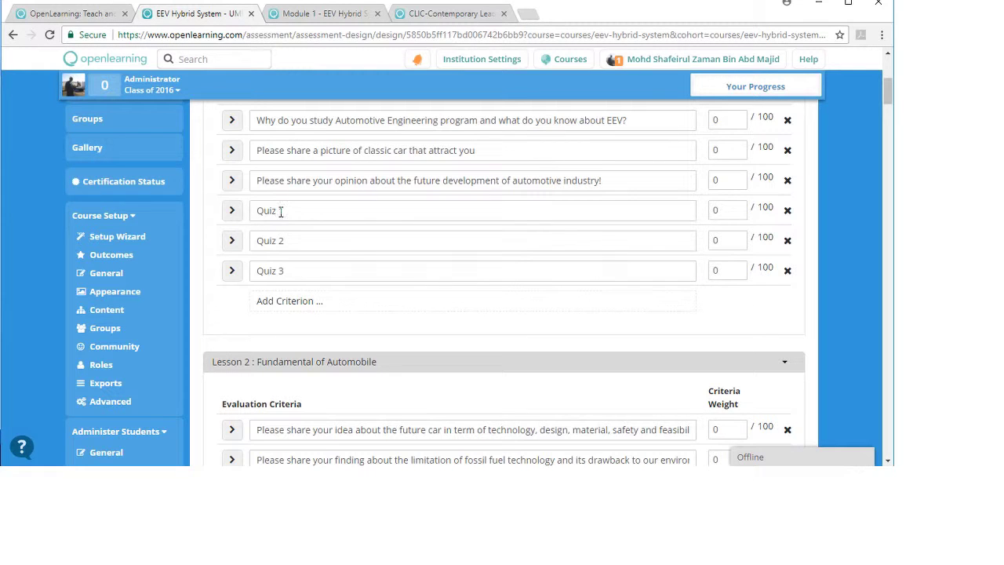
left_click(233, 217)
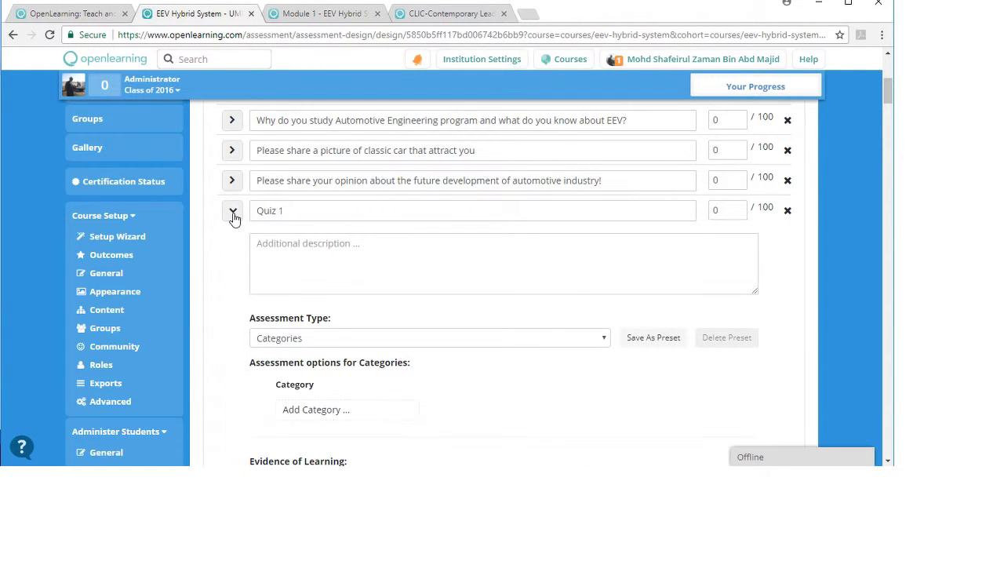
scroll(227, 261, "down", 4)
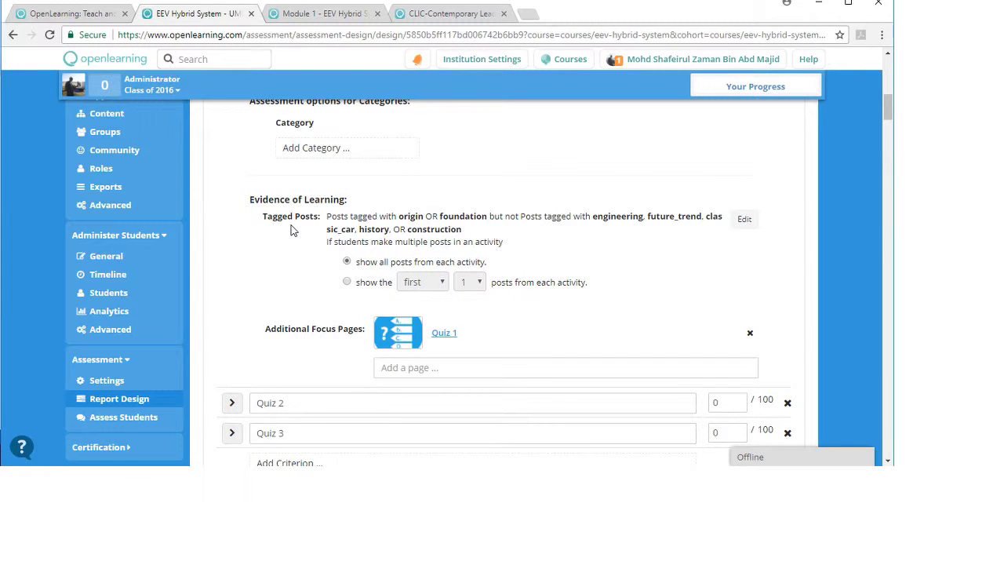
Open Quiz 1 from the Module 1 course page and examine its questions, student posts and page tag
left_click(332, 17)
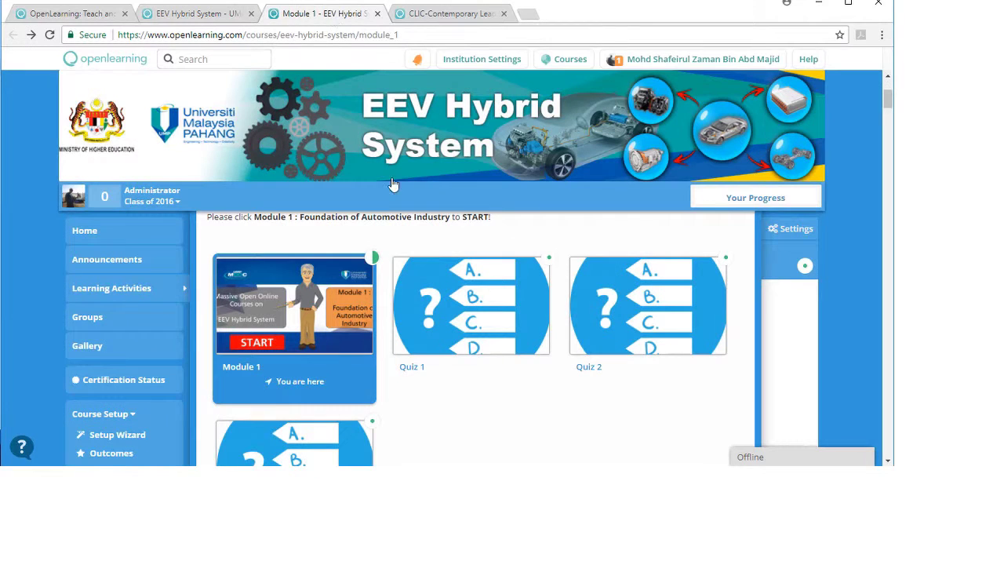
left_click(460, 317)
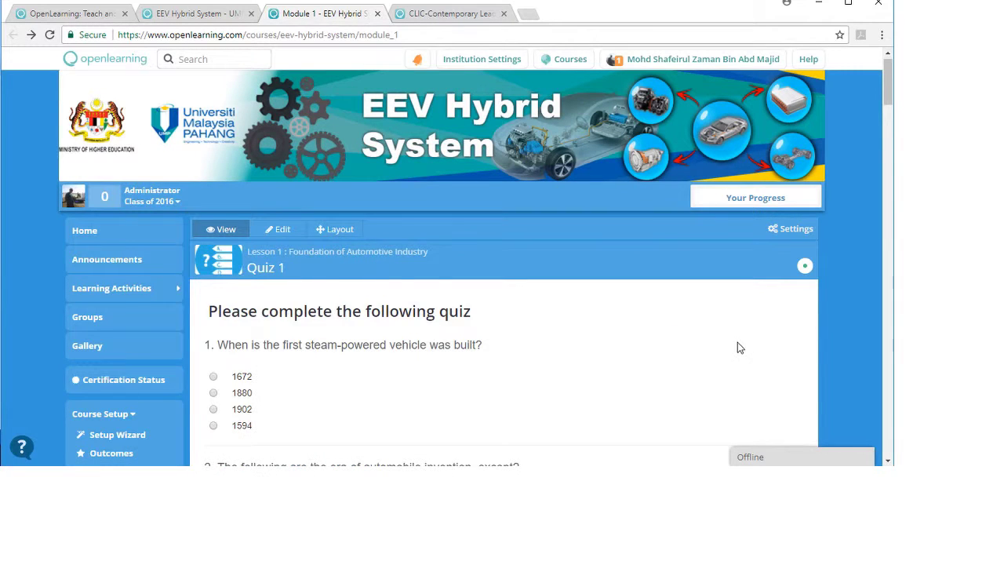
scroll(737, 345, "down", 15)
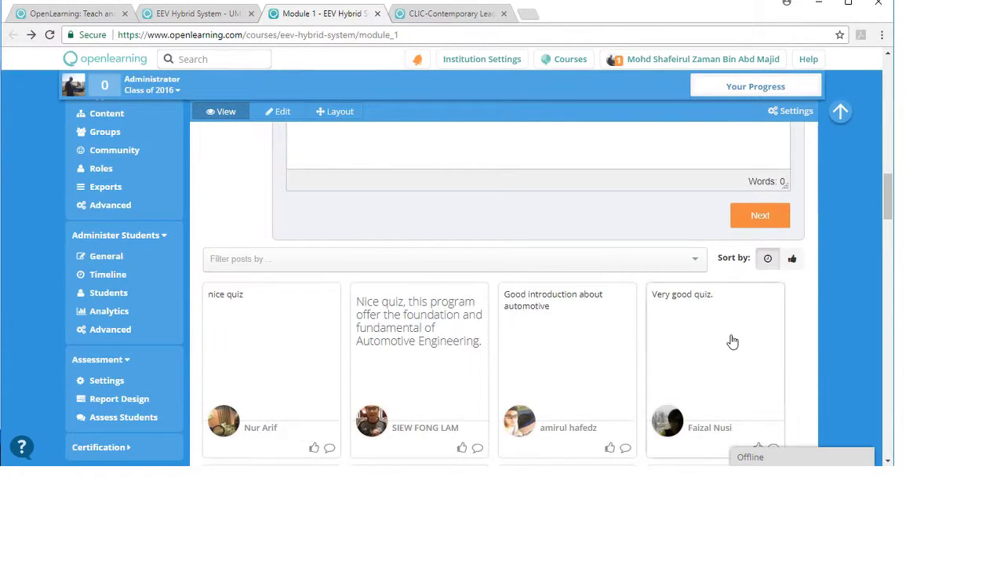
scroll(732, 342, "down", 10)
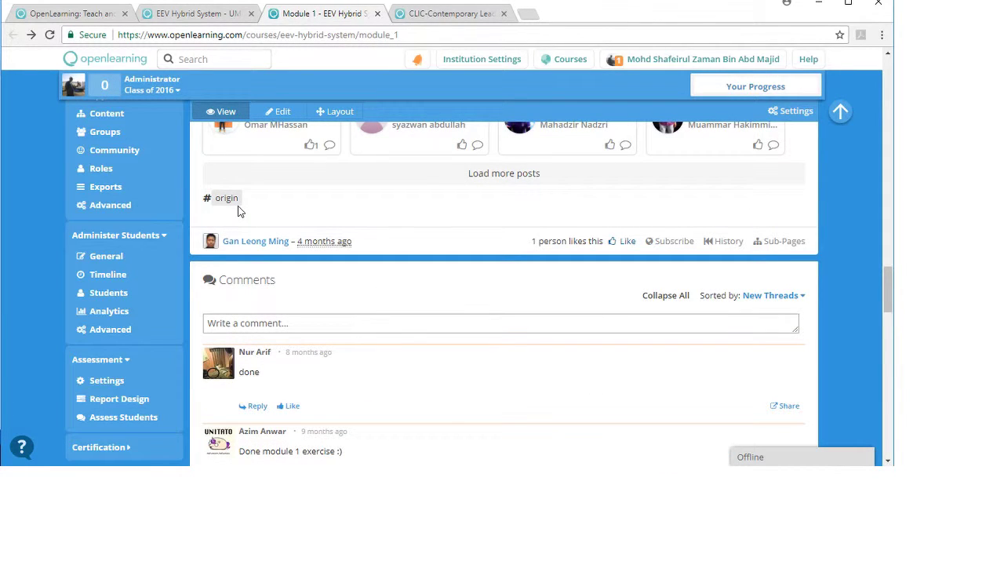
Return to the report design and review the included and excluded post tags of the Quiz 1 criterion, accepting them as they are
left_click(222, 16)
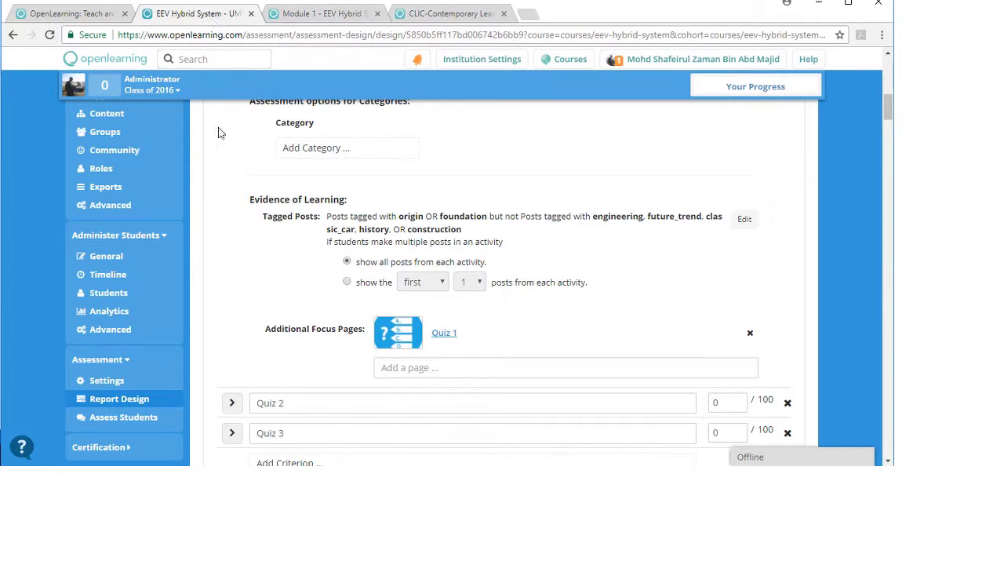
left_click(743, 220)
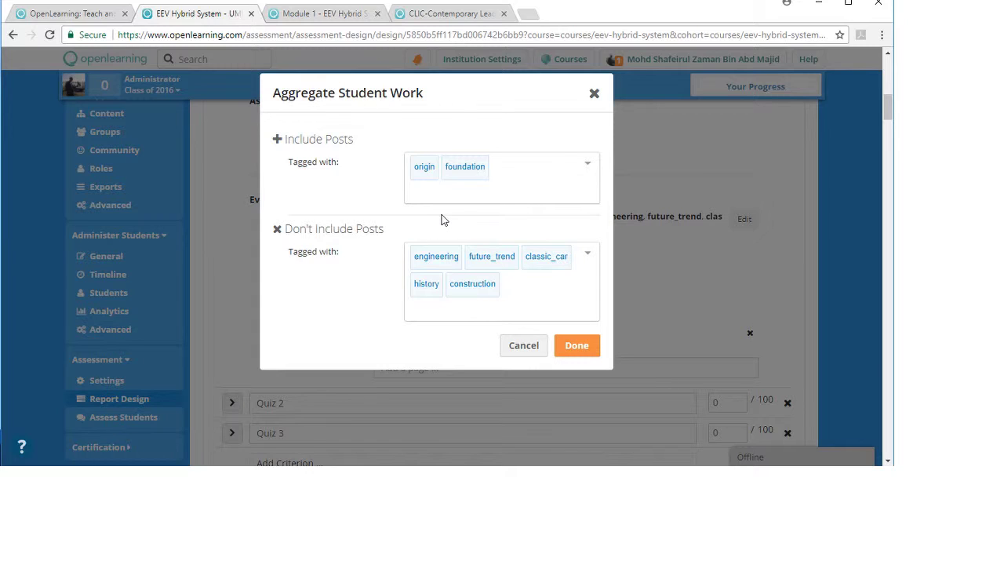
left_click(571, 347)
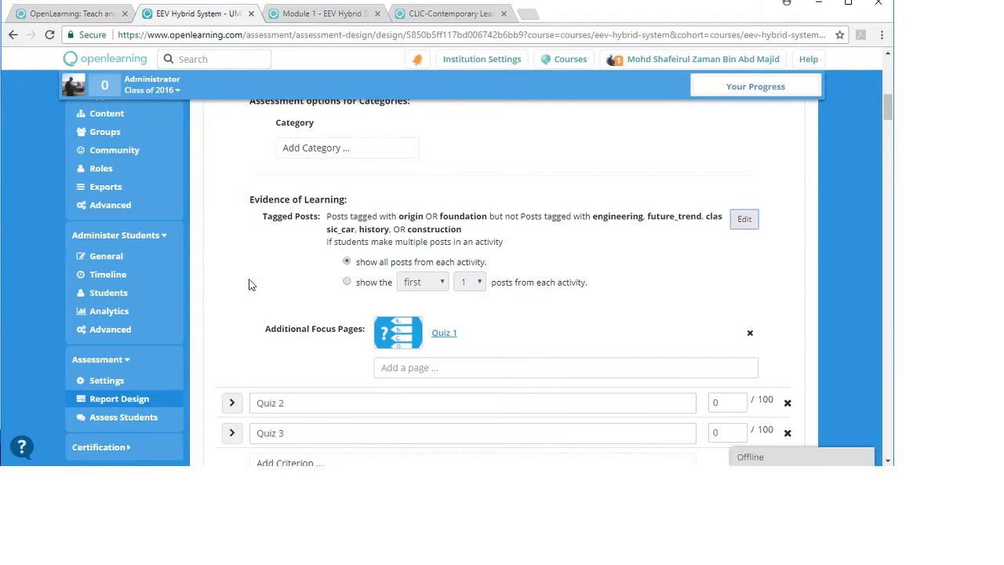
Search for "quiz" among the additional focus pages of the Quiz 1 criterion, clear the search and collapse the criterion
scroll(249, 284, "down", 2)
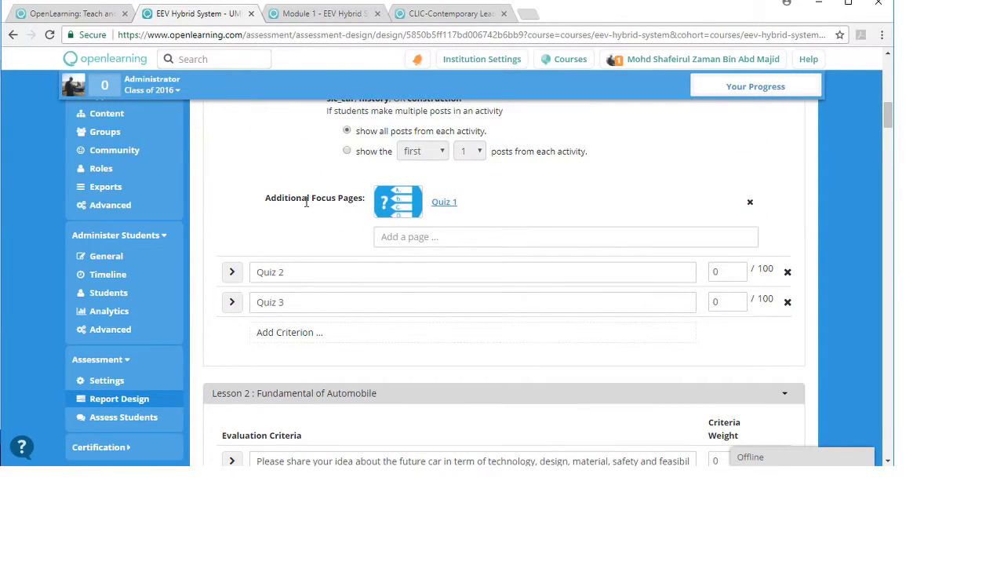
left_click(430, 237)
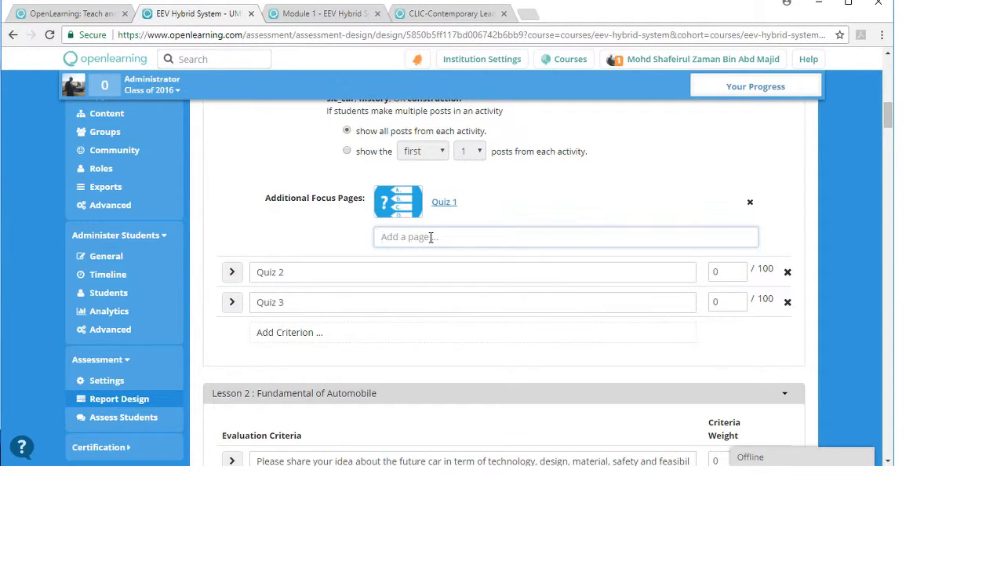
type("quiz")
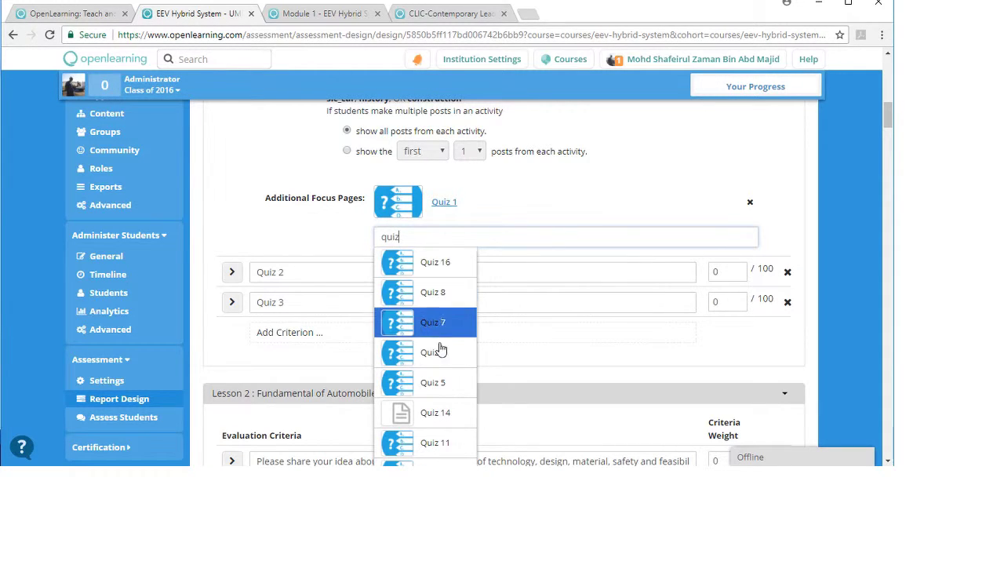
scroll(428, 451, "down", 1)
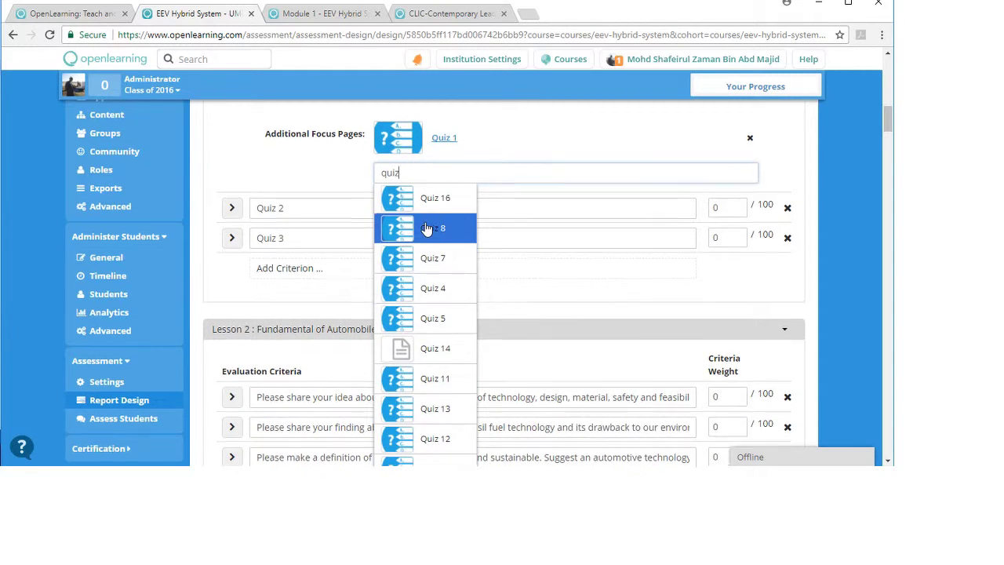
scroll(426, 226, "up", 1)
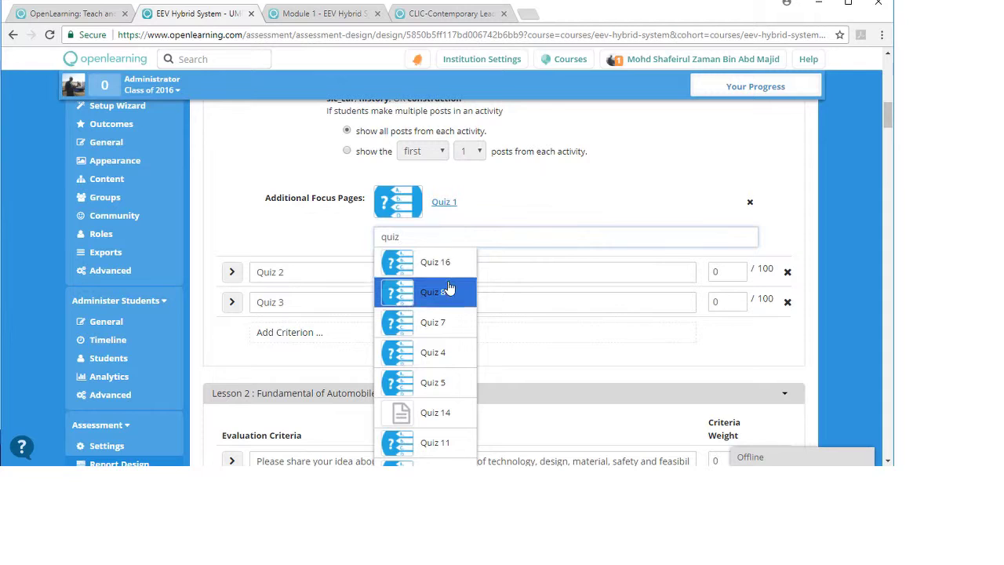
double_click(551, 238)
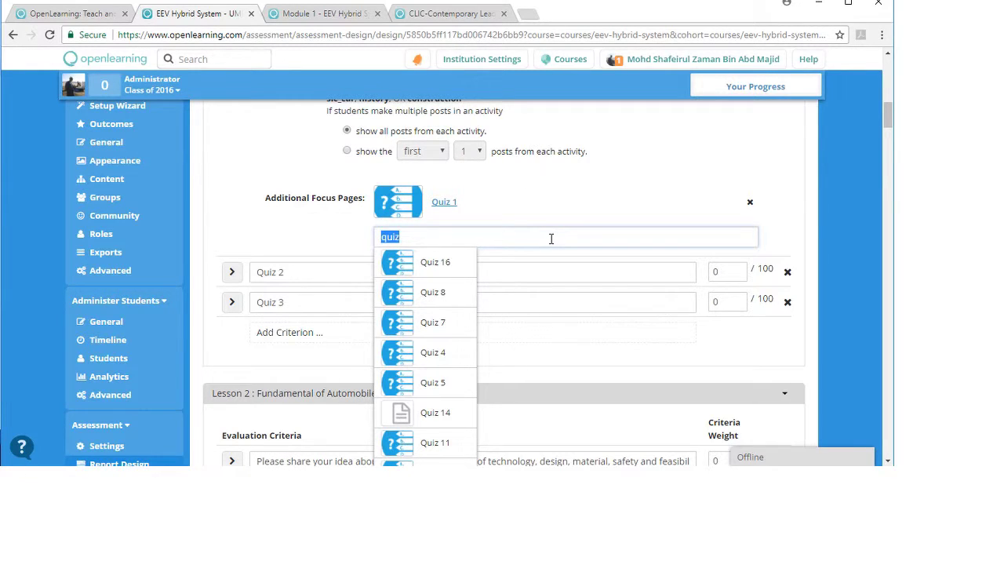
key("BackSpace")
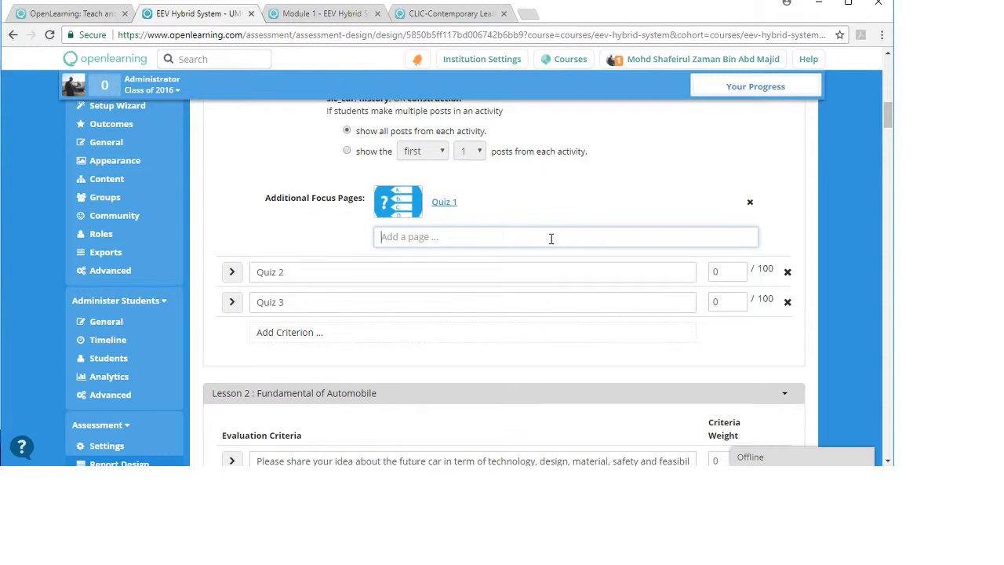
scroll(551, 240, "up", 4)
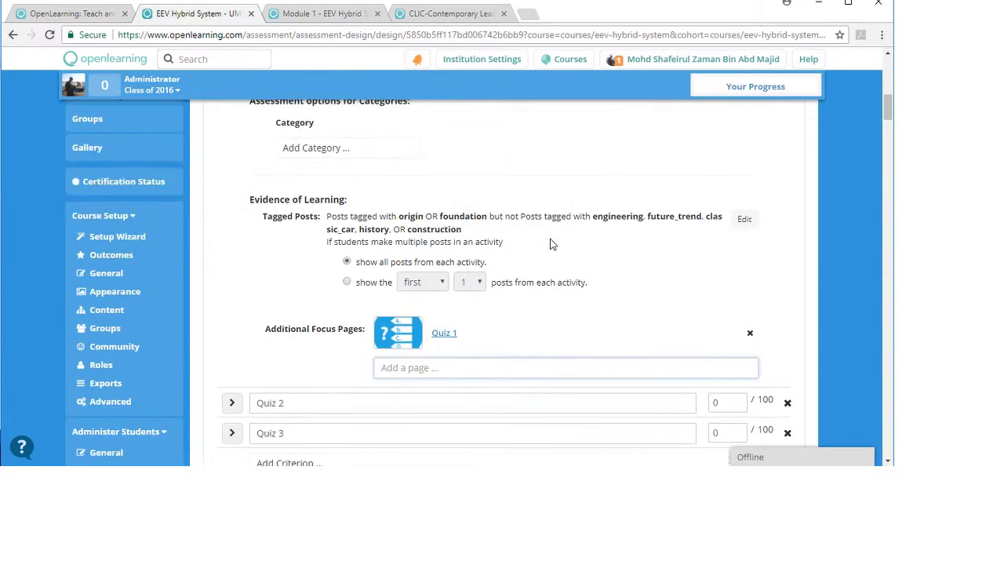
left_click(233, 146)
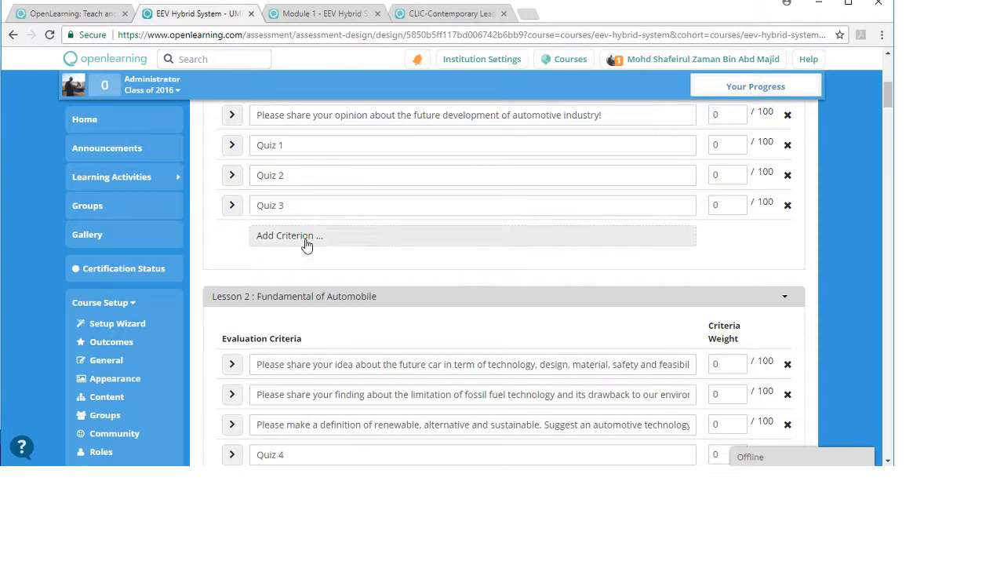
Review the evaluation criteria of all lessons in the Monitoring Report and save the report design
scroll(309, 247, "up", 5)
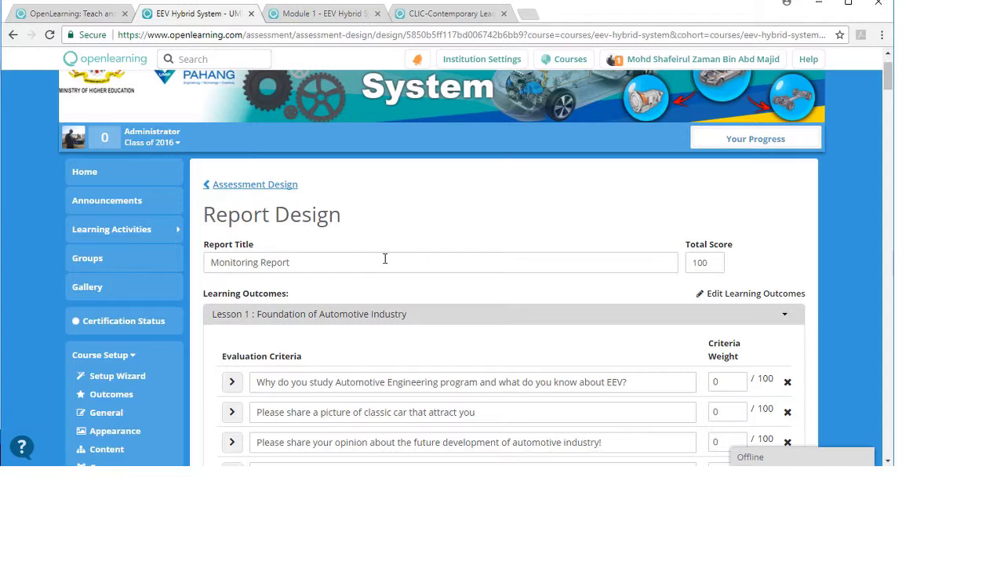
scroll(643, 316, "down", 5)
scroll(648, 317, "down", 20)
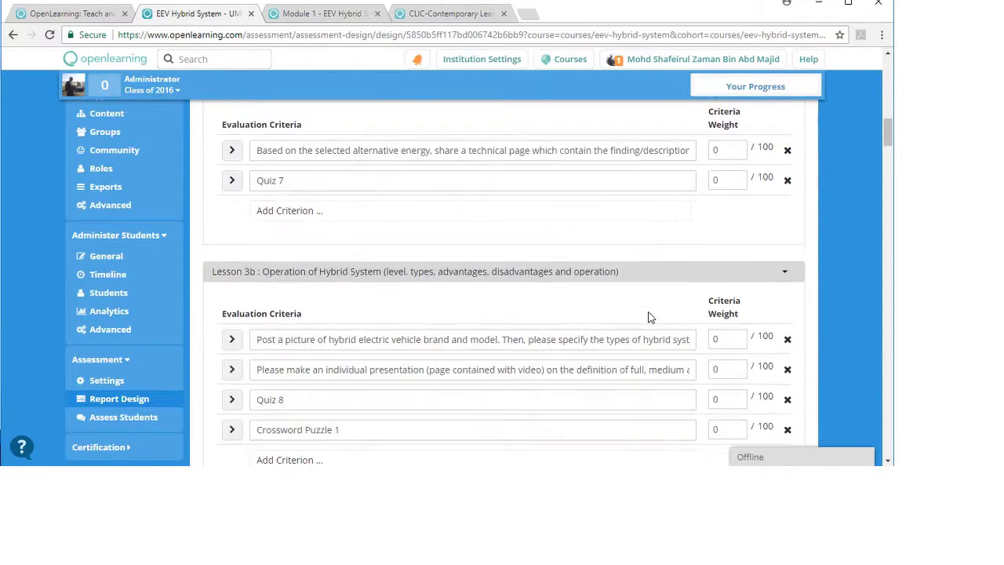
scroll(650, 312, "down", 20)
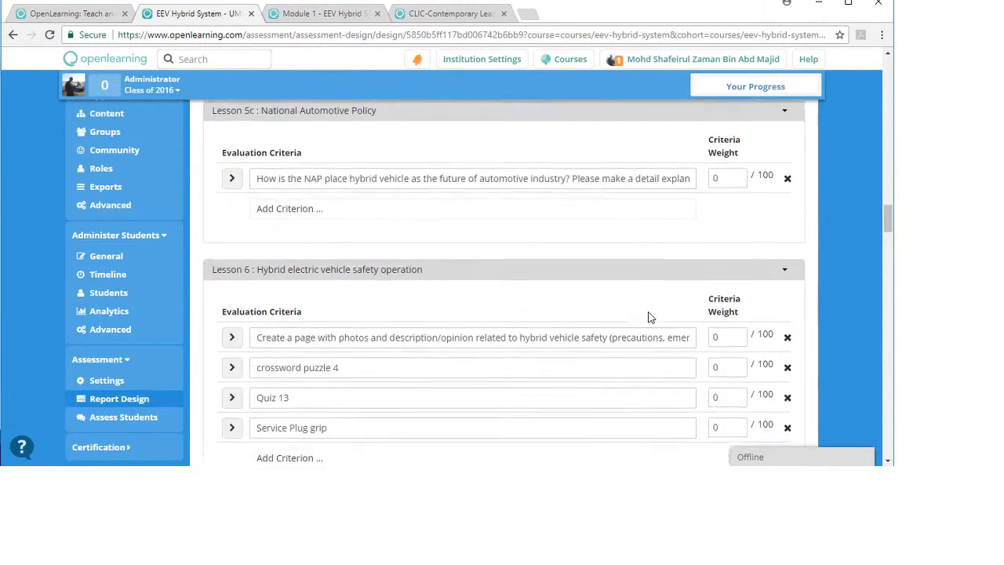
scroll(649, 314, "down", 20)
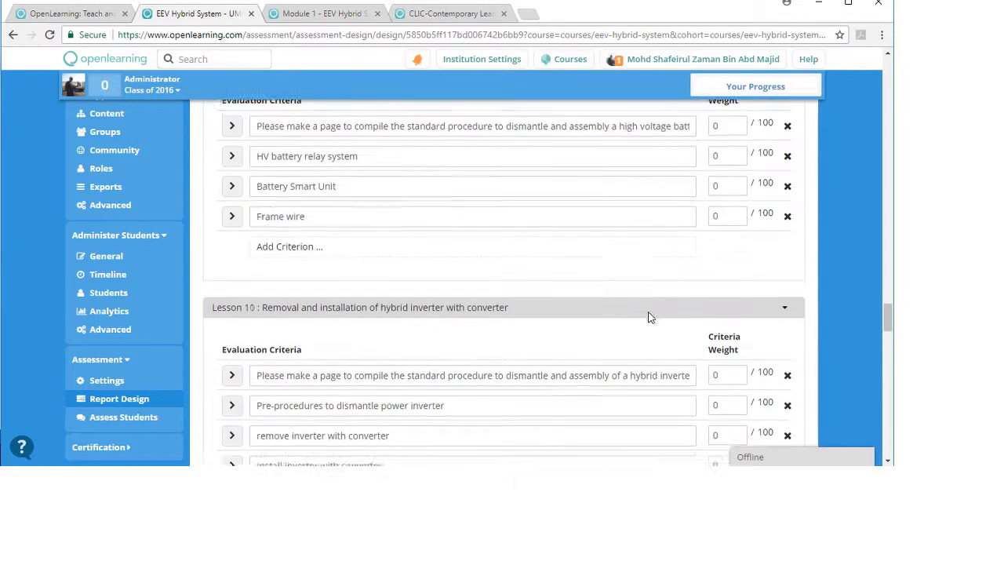
scroll(649, 314, "down", 20)
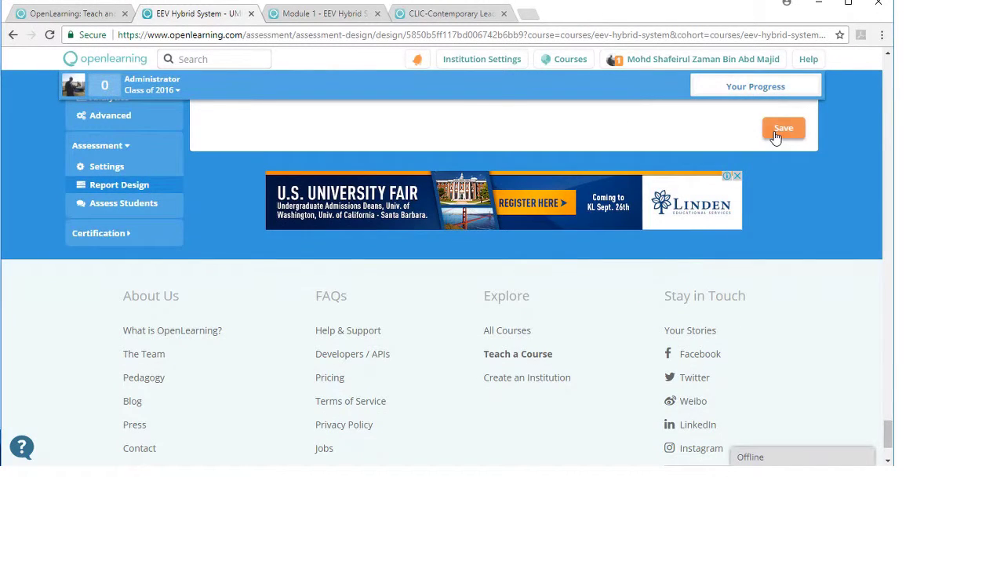
left_click(775, 137)
Return from the Monitoring Report design to the Assessment Design overview
scroll(511, 161, "up", 5)
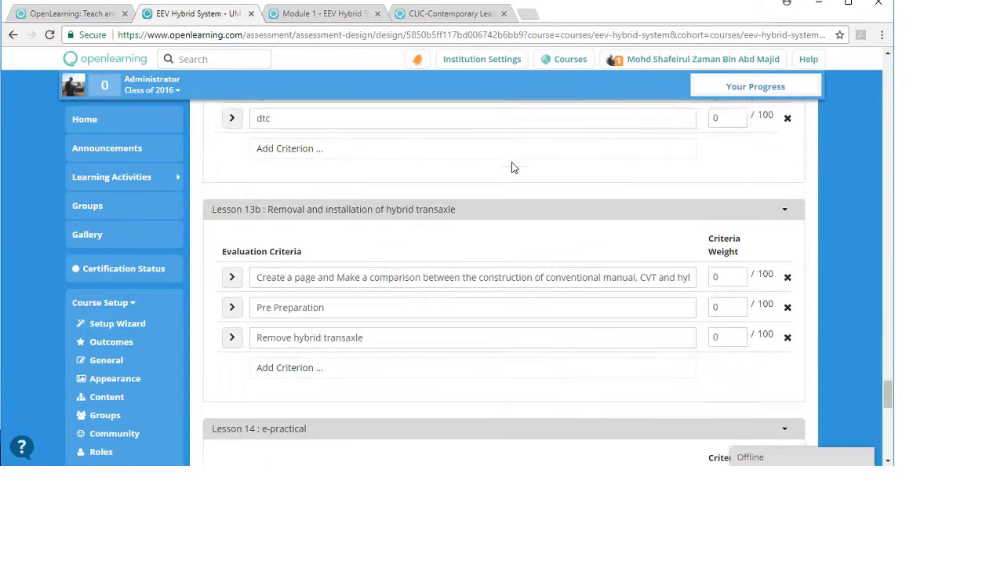
scroll(512, 167, "up", 15)
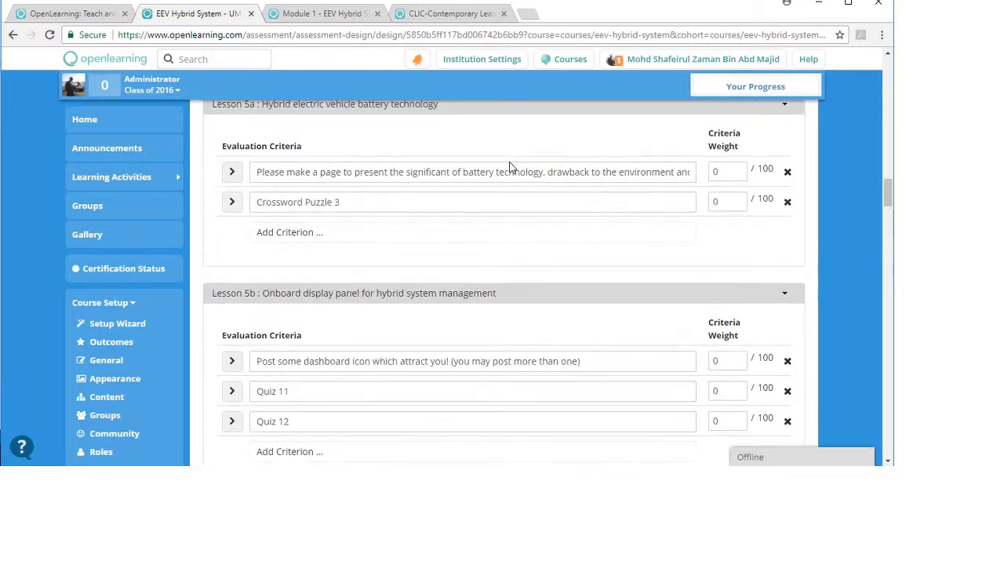
scroll(508, 166, "up", 12)
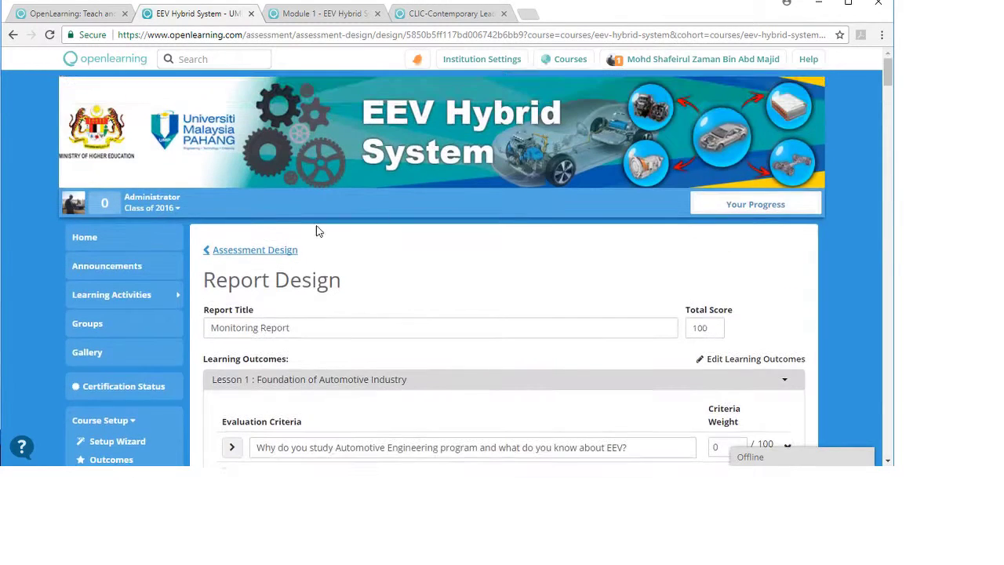
left_click(252, 249)
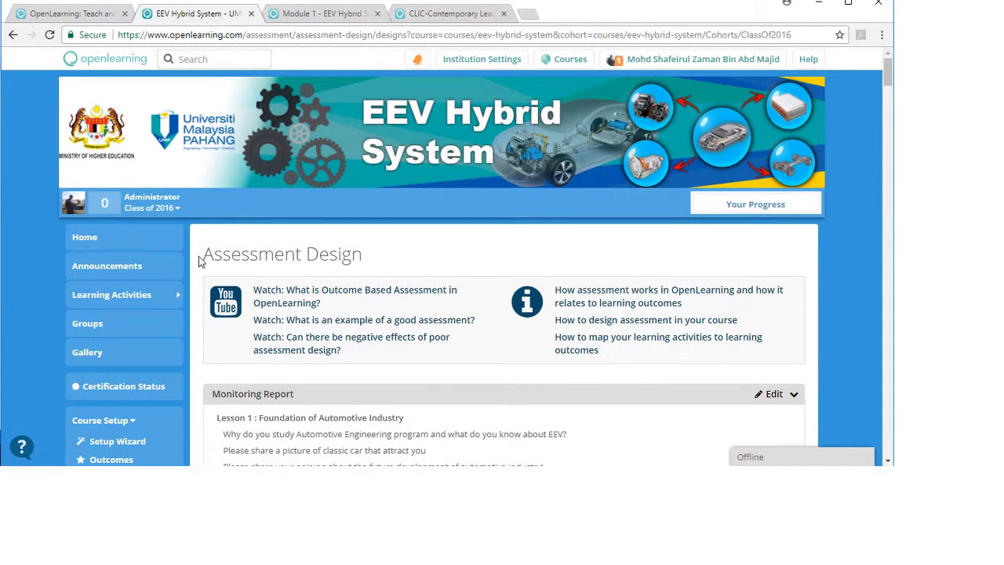
Start editing the Course Outcome 1 report, decline updating it to the Class of 2017 version, and dismiss the follow-up update dialog
scroll(202, 254, "down", 3)
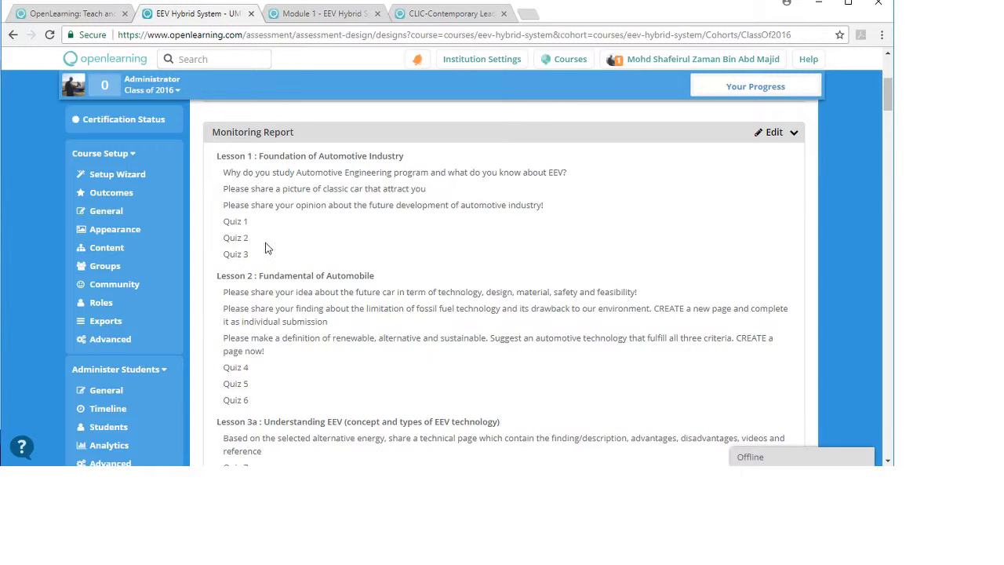
scroll(275, 255, "down", 10)
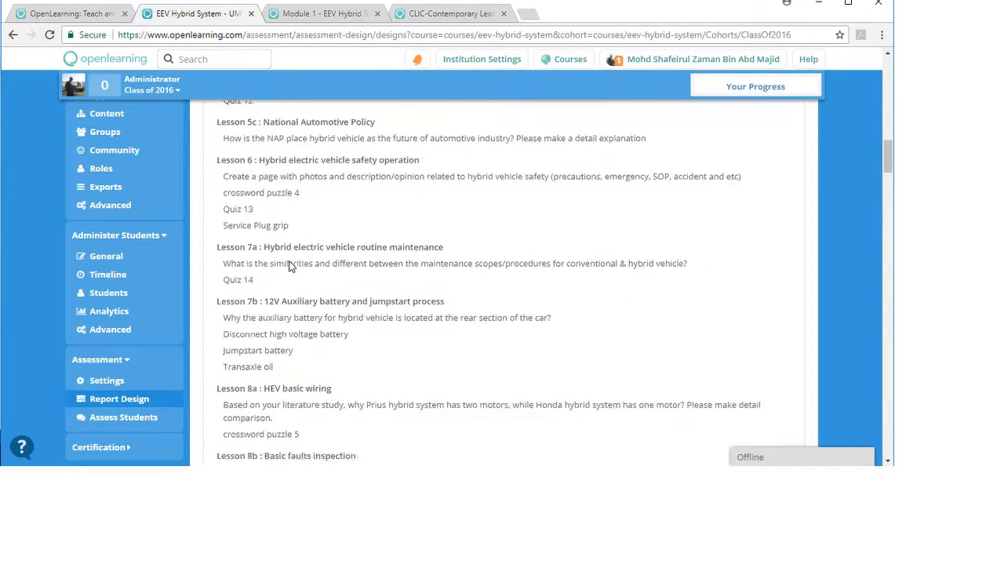
scroll(290, 265, "down", 12)
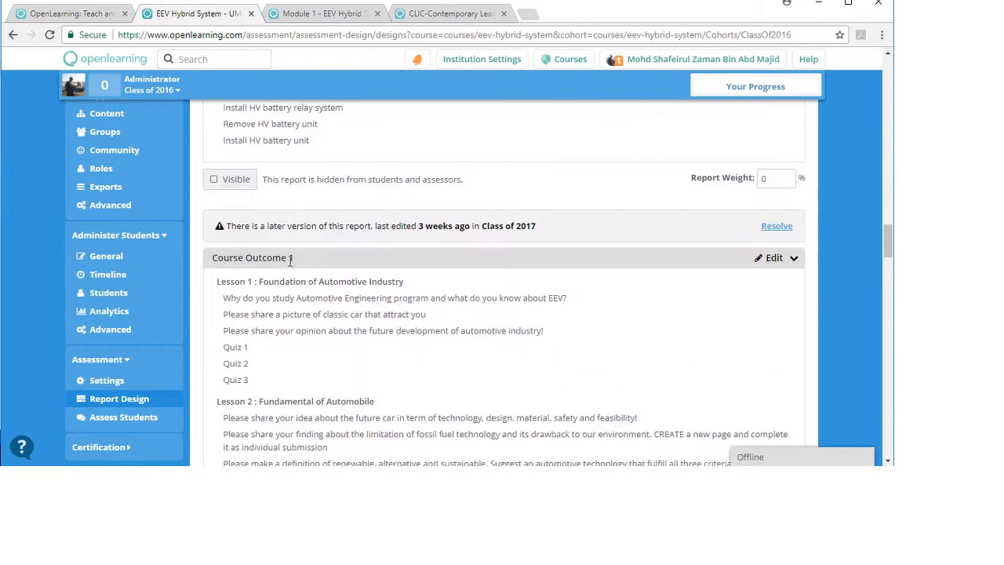
scroll(291, 263, "down", 2)
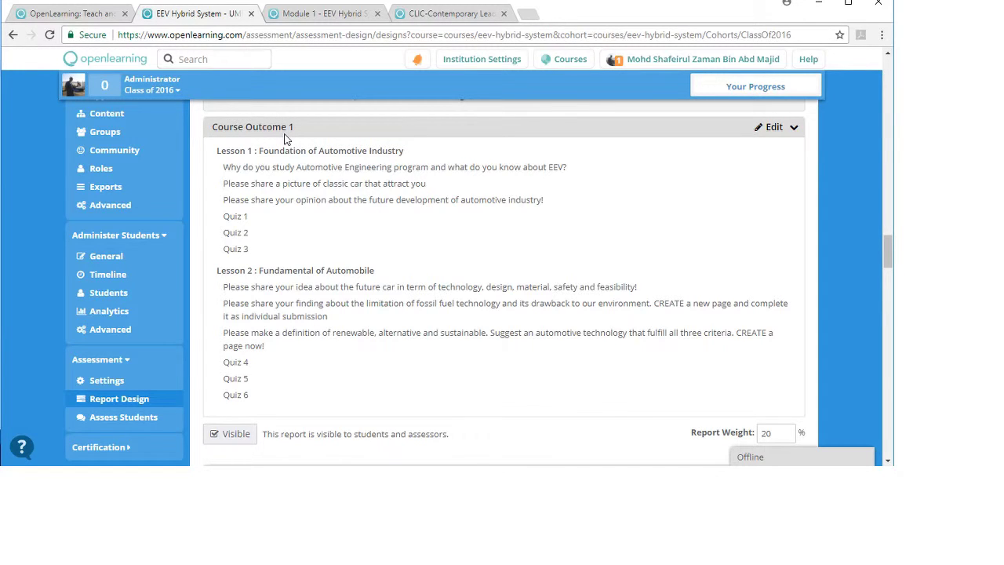
left_click(766, 126)
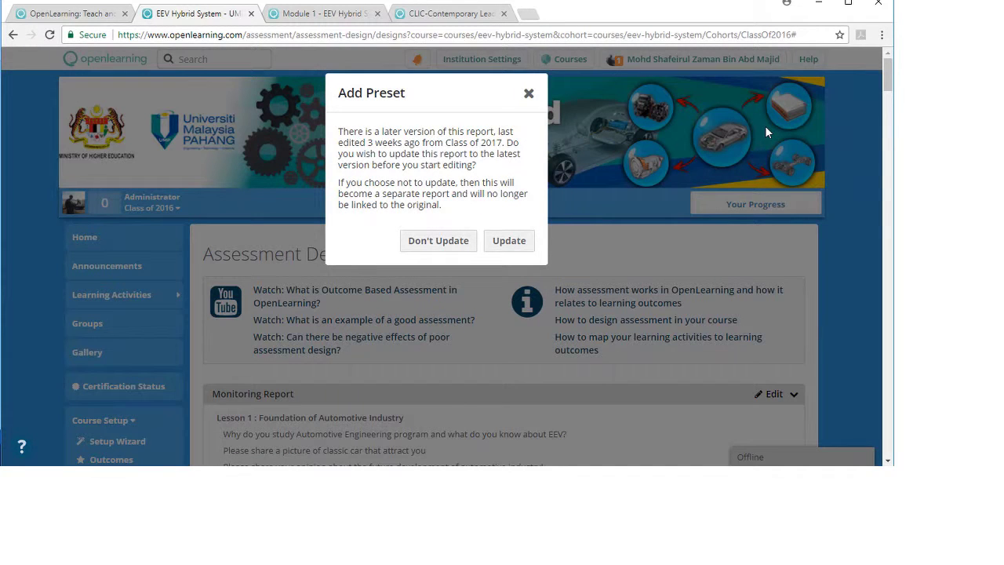
left_click(431, 245)
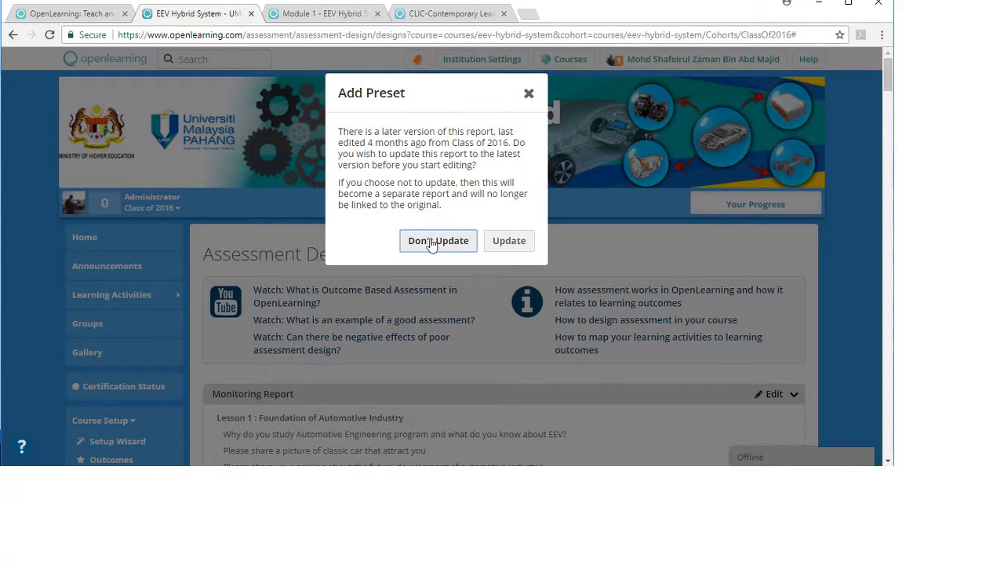
left_click(528, 94)
Open the report design of Course Outcome 1 from the Assessment Design overview
scroll(258, 239, "down", 2)
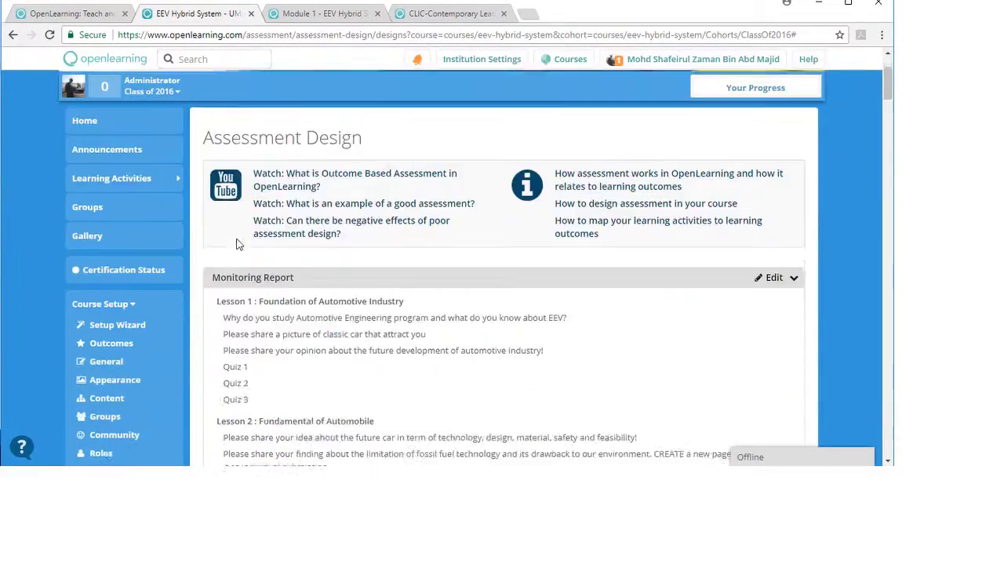
scroll(239, 244, "down", 15)
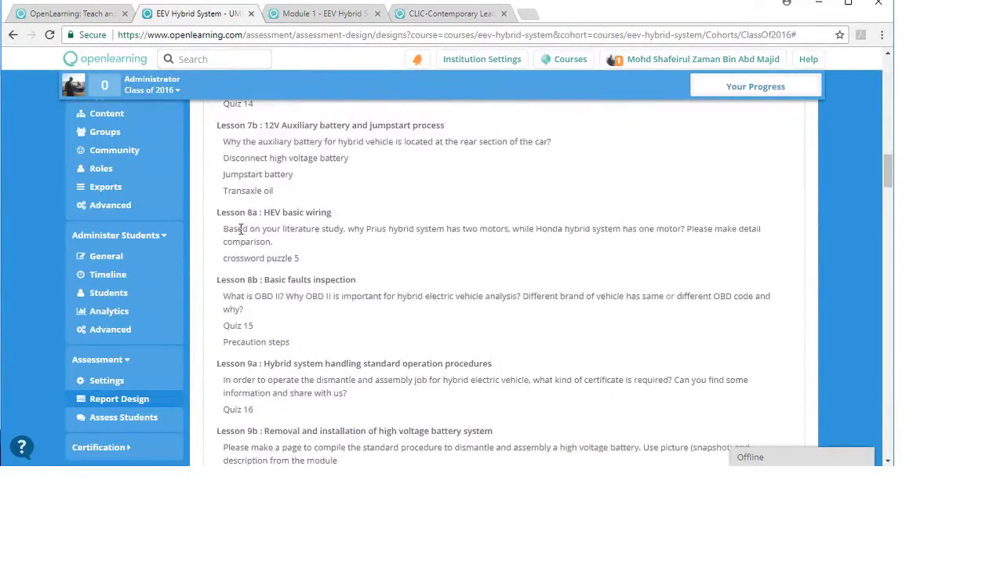
scroll(239, 228, "down", 14)
scroll(240, 229, "up", 3)
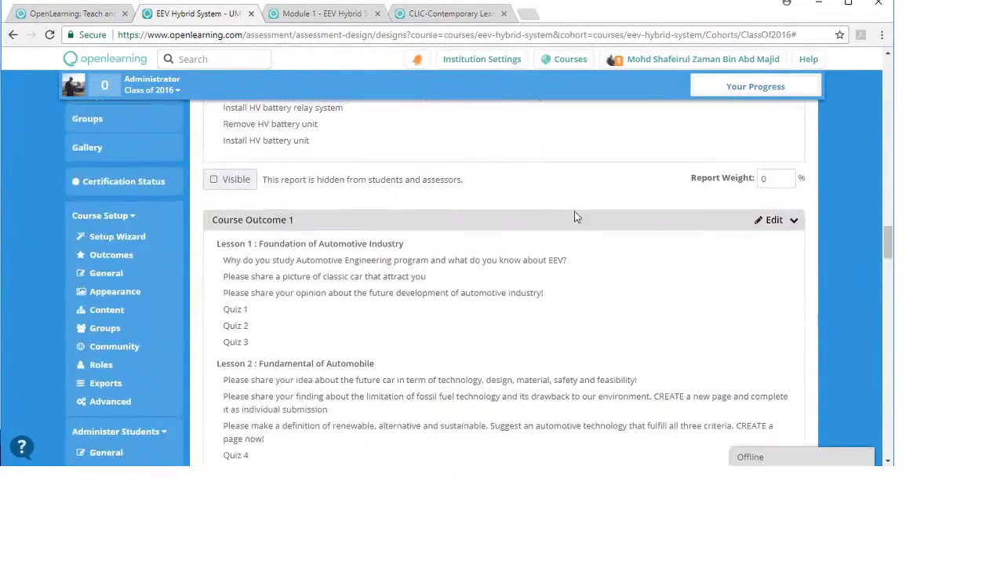
left_click(773, 219)
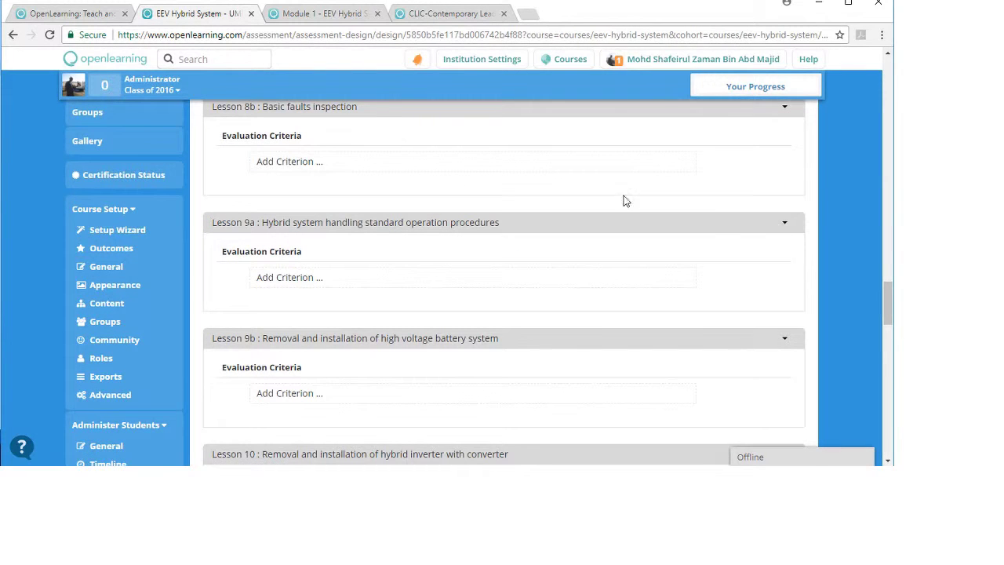
Review which lessons carry evaluation criteria in the Course Outcome 1 report design and how the criteria are weighted
scroll(606, 188, "up", 20)
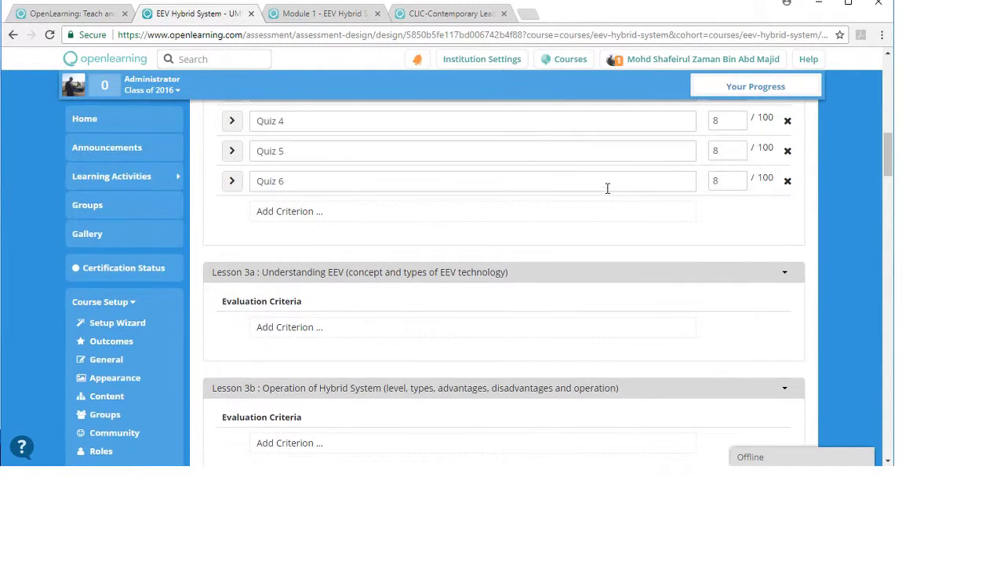
scroll(606, 188, "up", 10)
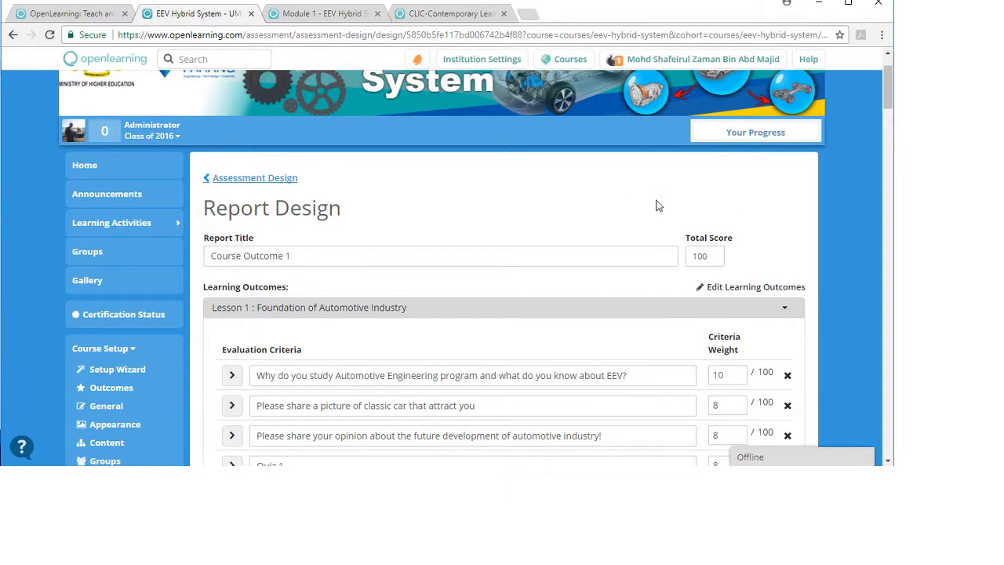
scroll(682, 213, "down", 2)
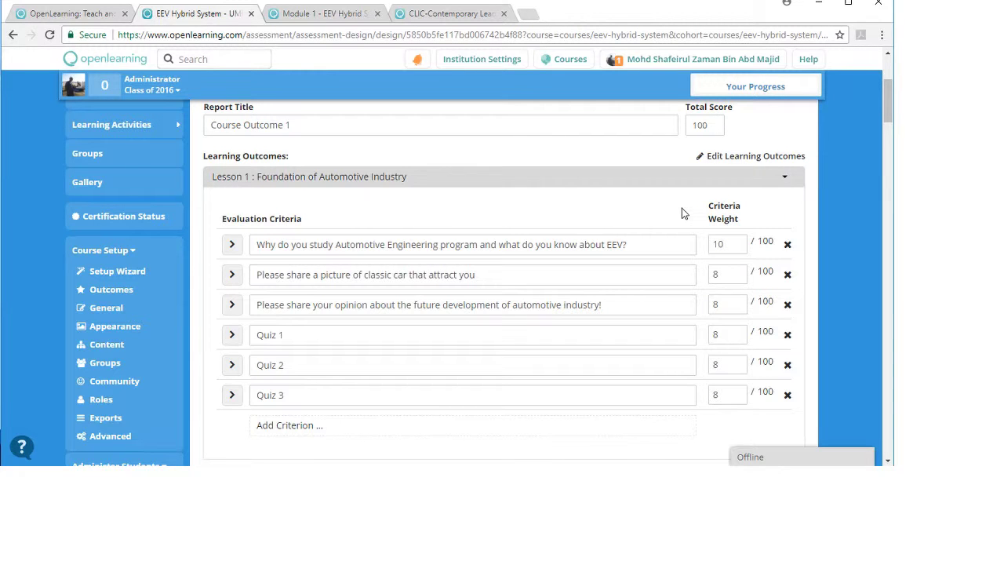
scroll(230, 193, "down", 5)
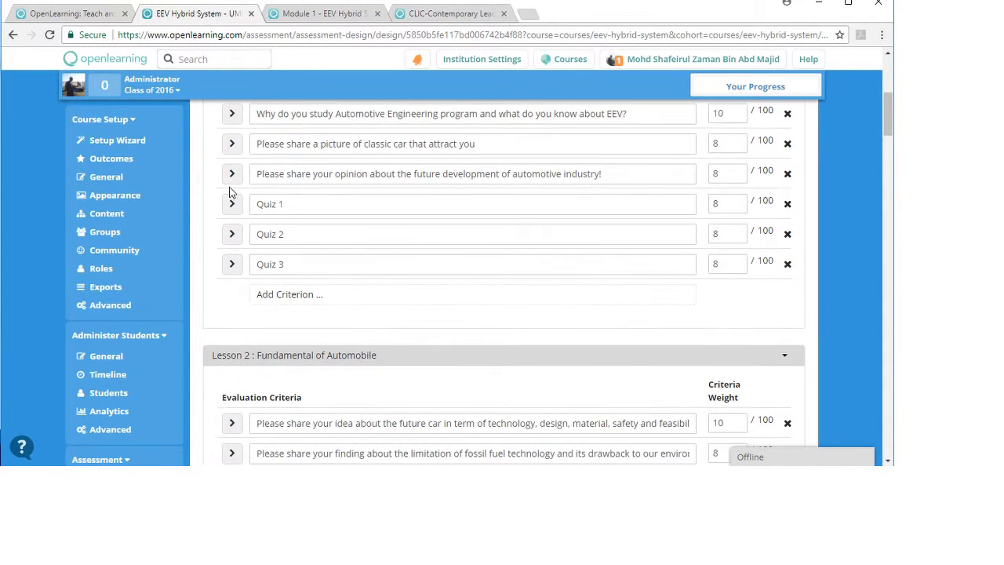
scroll(219, 209, "down", 7)
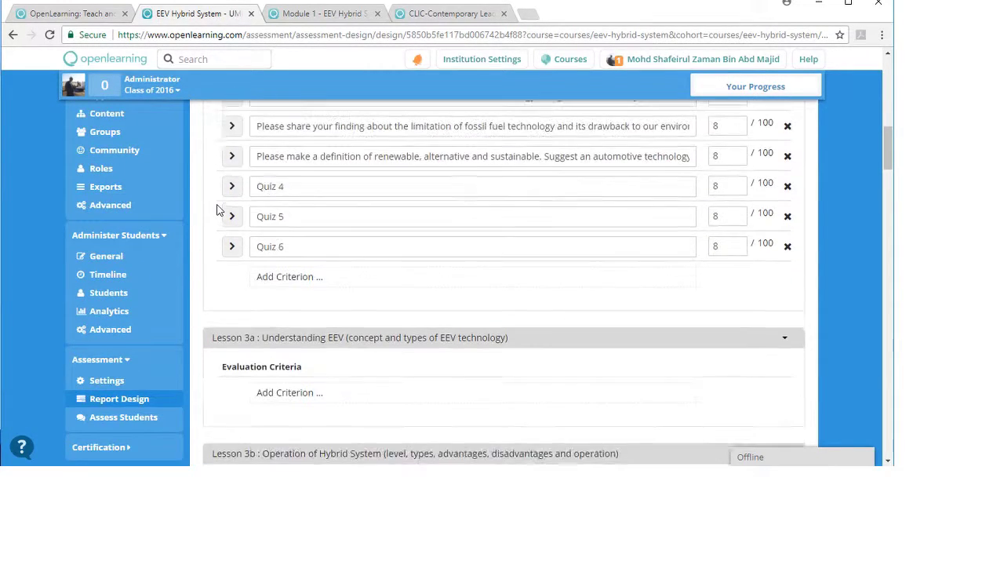
scroll(219, 209, "down", 10)
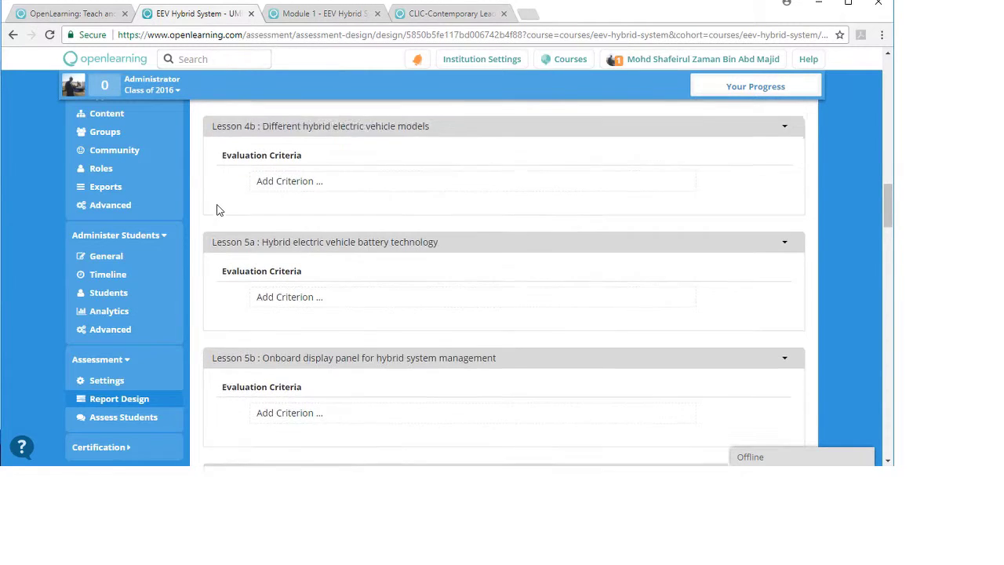
scroll(218, 208, "down", 10)
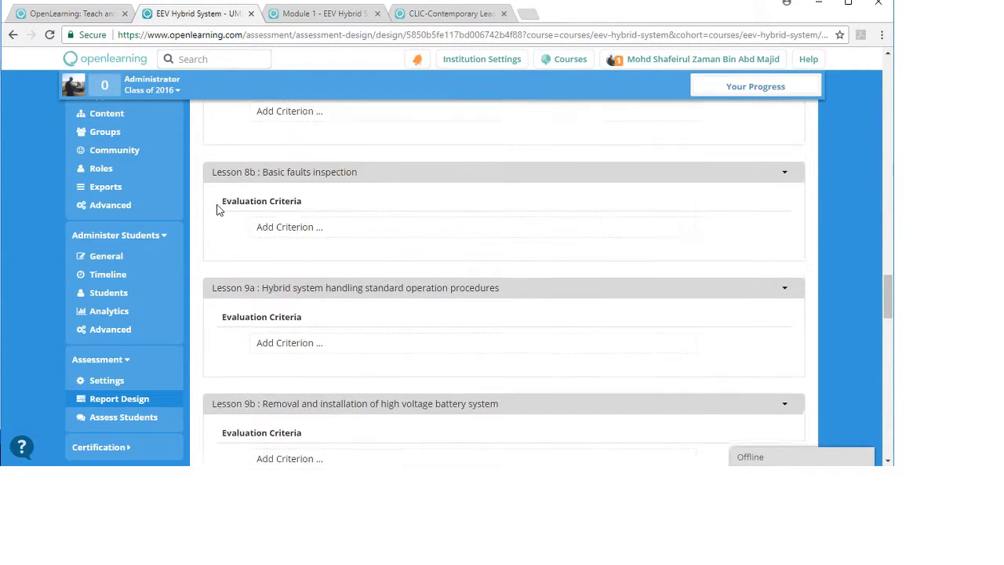
scroll(219, 209, "down", 10)
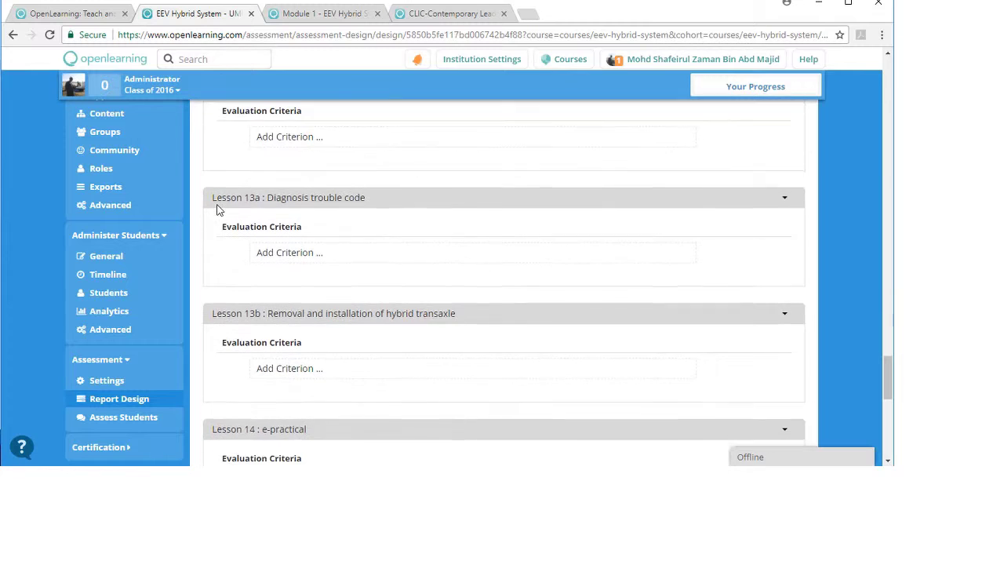
scroll(218, 210, "up", 20)
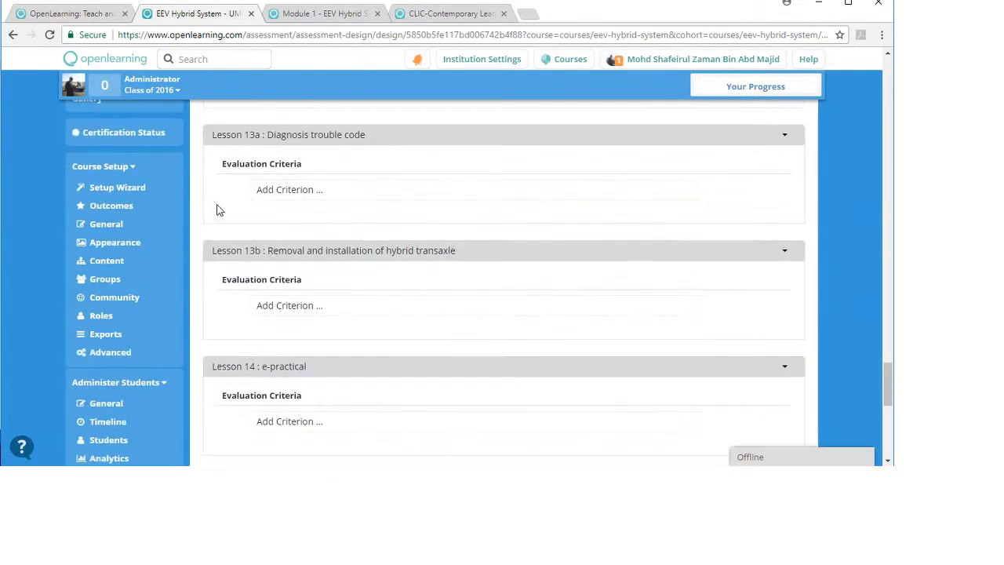
scroll(219, 209, "up", 10)
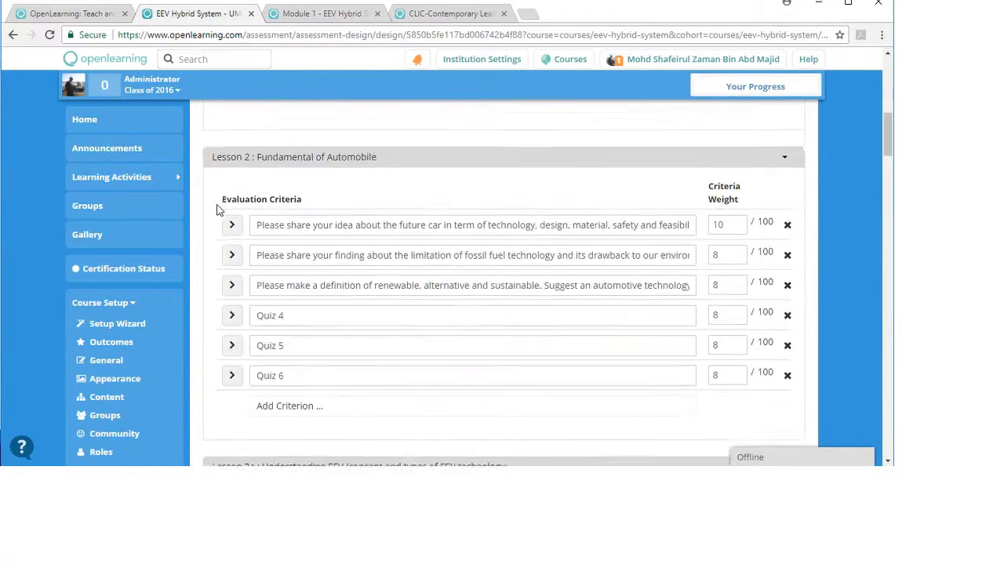
scroll(603, 239, "down", 3)
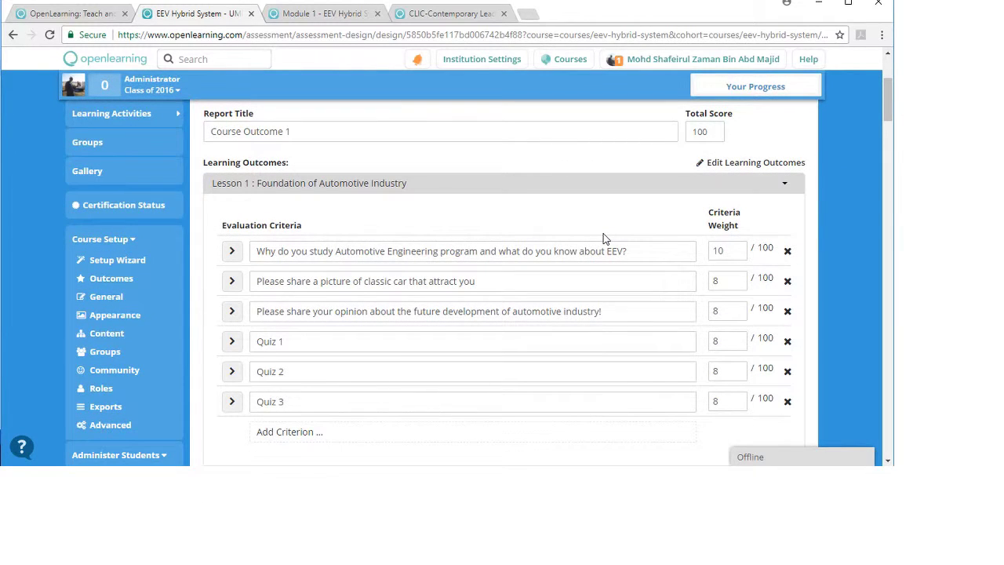
Expand the Lesson 1 criterion "Why do you study Automotive Engineering program...", review its weight, assessment type and evidence of learning, and collapse it
left_click(231, 251)
scroll(232, 270, "down", 2)
scroll(240, 269, "down", 1)
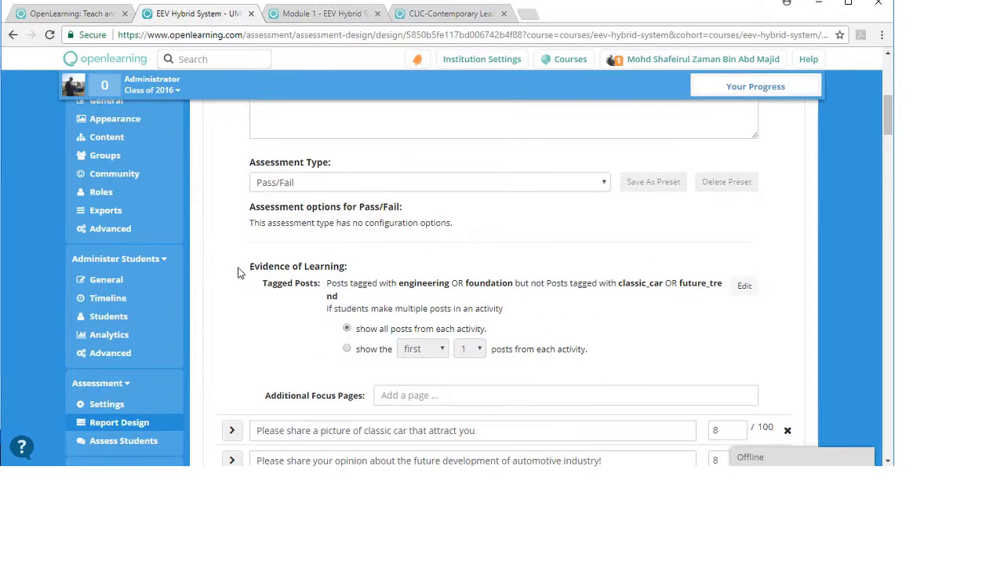
scroll(265, 218, "up", 3)
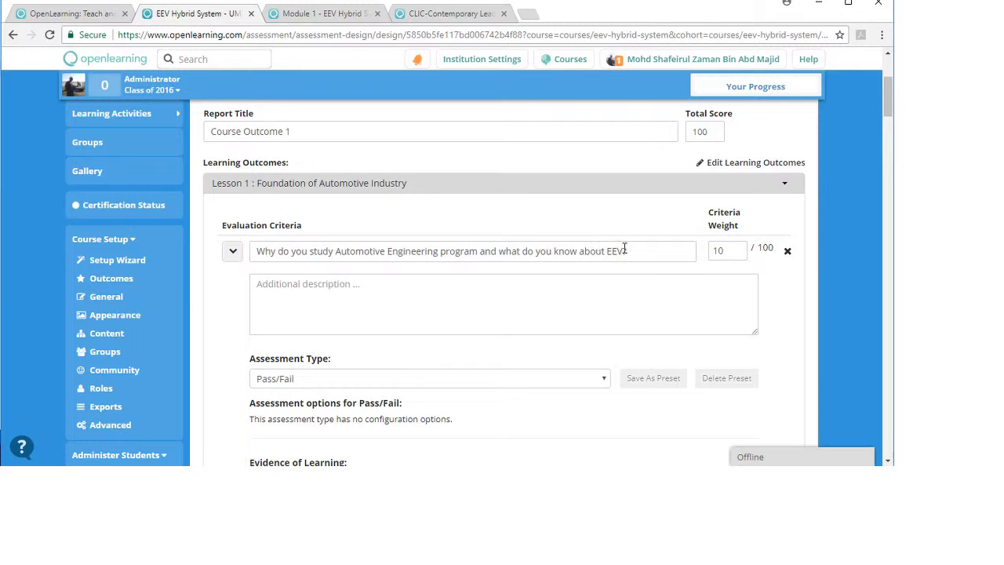
scroll(631, 251, "down", 2)
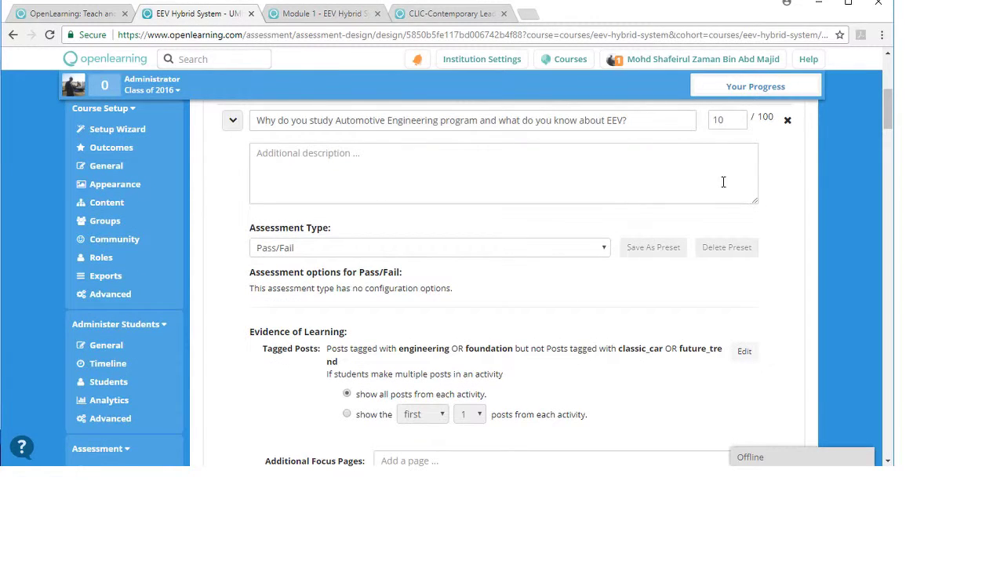
scroll(733, 141, "up", 1)
scroll(717, 192, "down", 2)
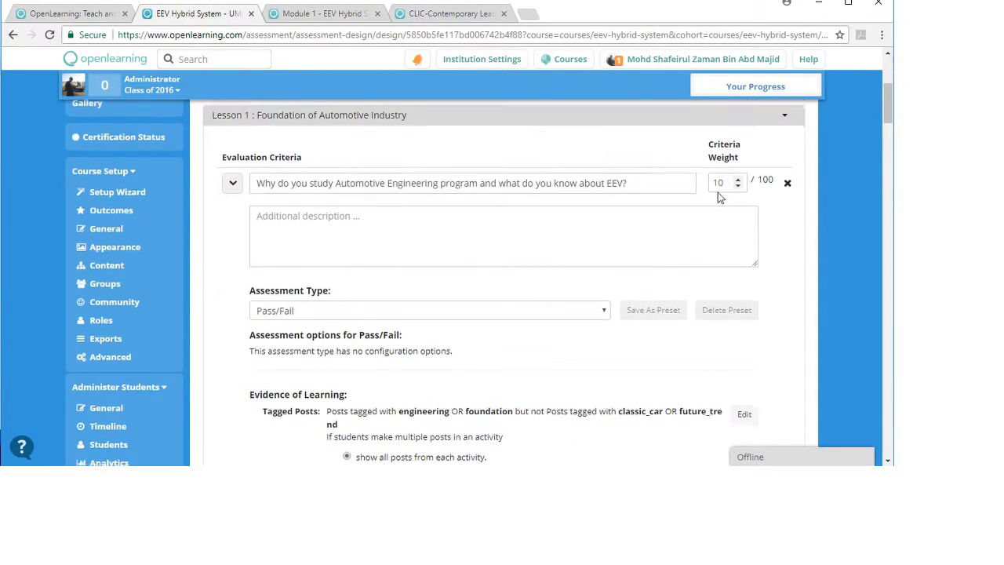
scroll(554, 233, "down", 2)
scroll(554, 233, "up", 2)
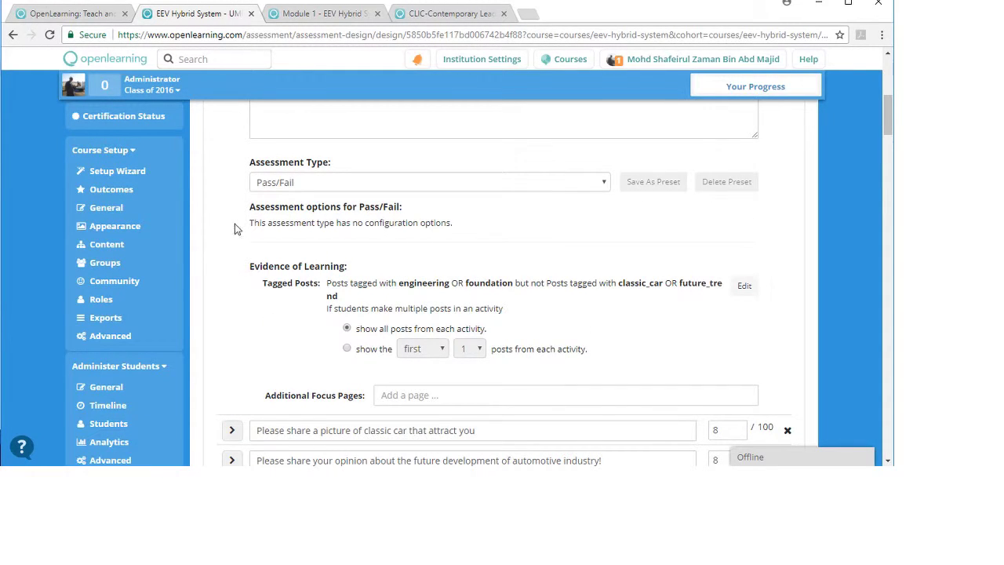
scroll(235, 223, "down", 2)
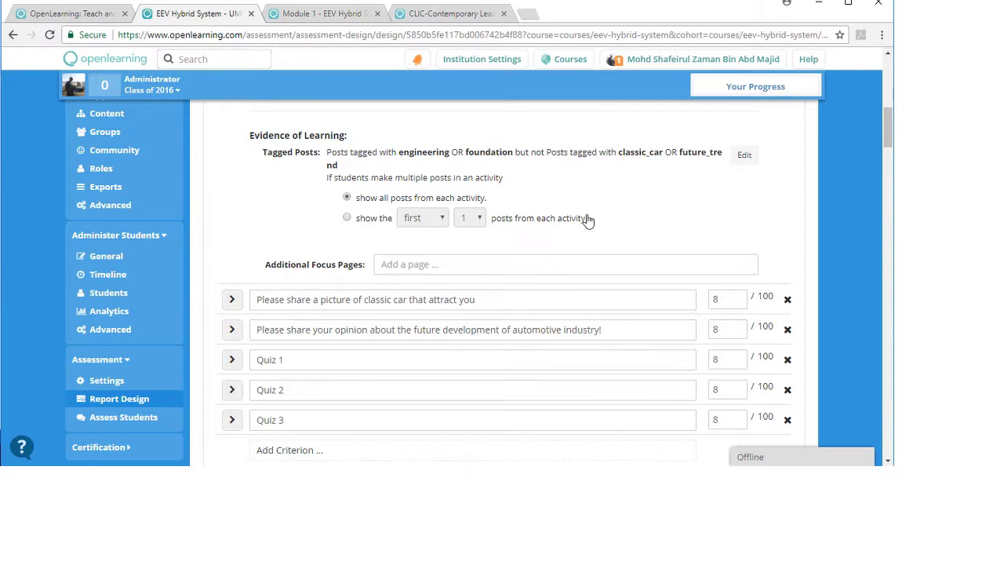
scroll(275, 231, "up", 3)
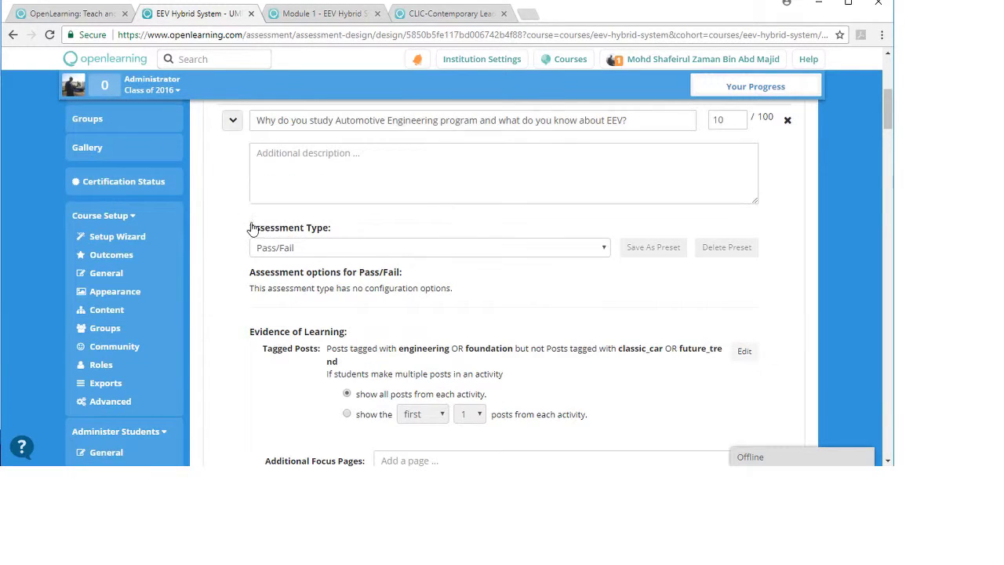
left_click(230, 129)
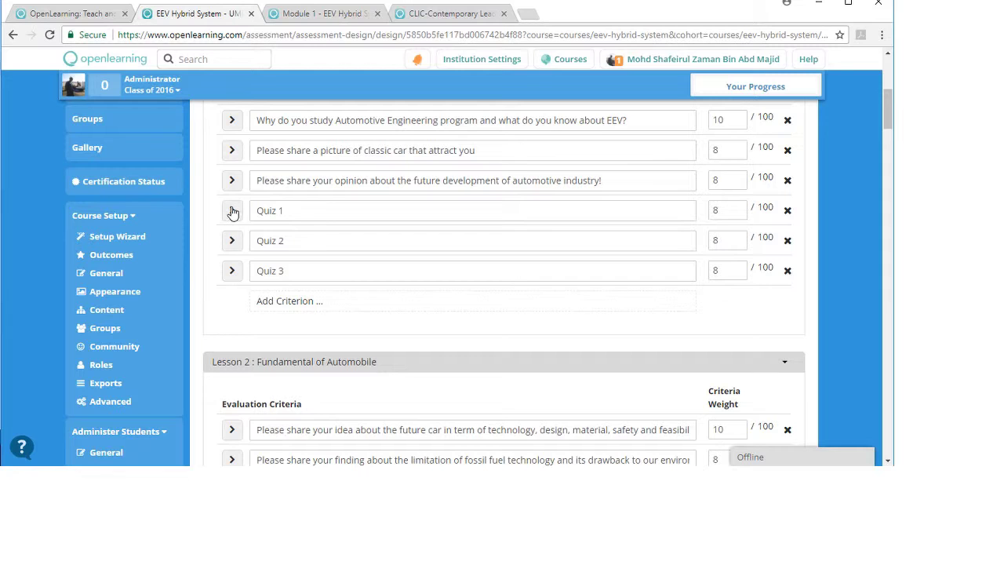
Expand the Quiz 1 criterion of Lesson 1, check its tagged posts and additional focus page, and collapse it
left_click(232, 210)
scroll(235, 236, "down", 4)
scroll(236, 240, "down", 2)
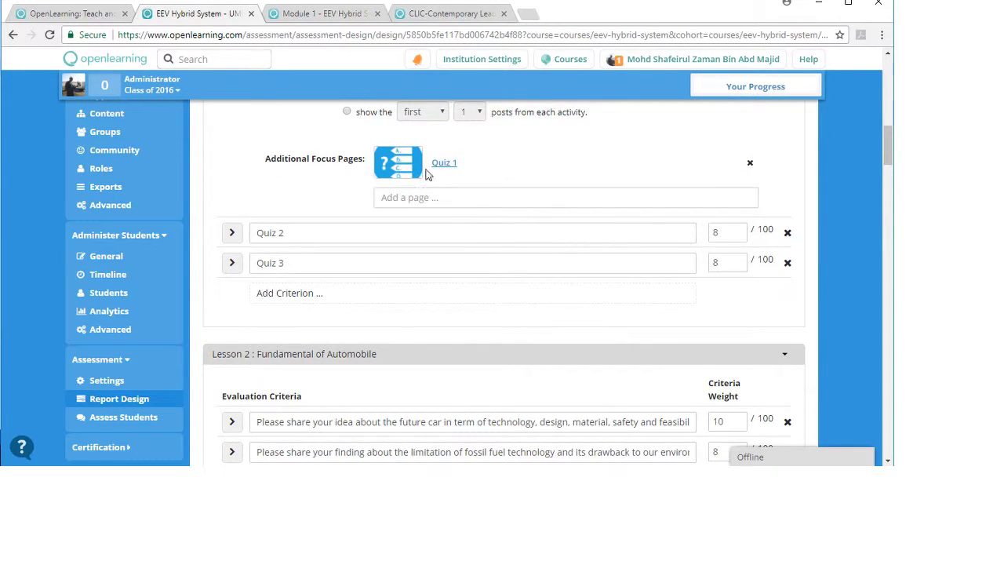
scroll(518, 206, "up", 5)
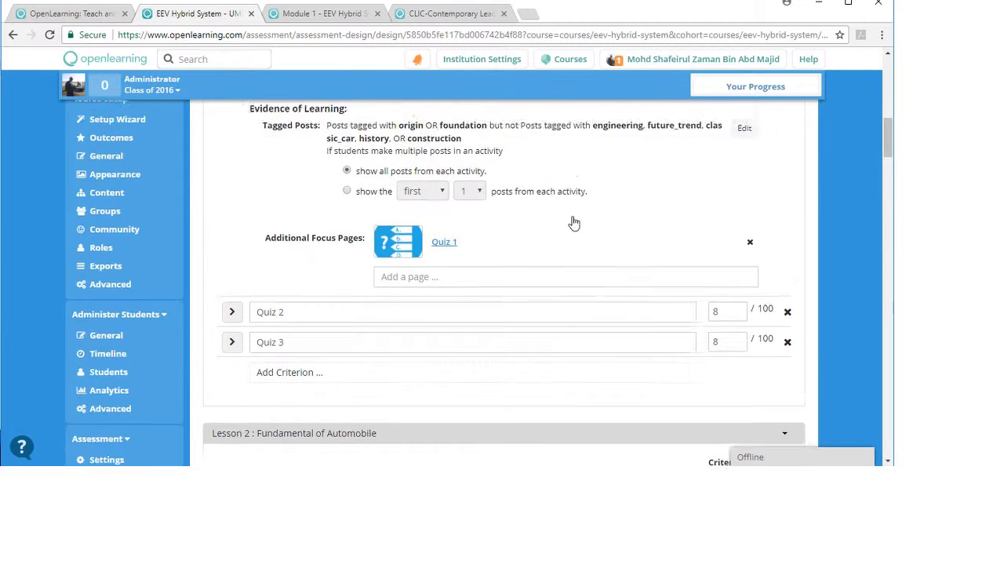
left_click(237, 155)
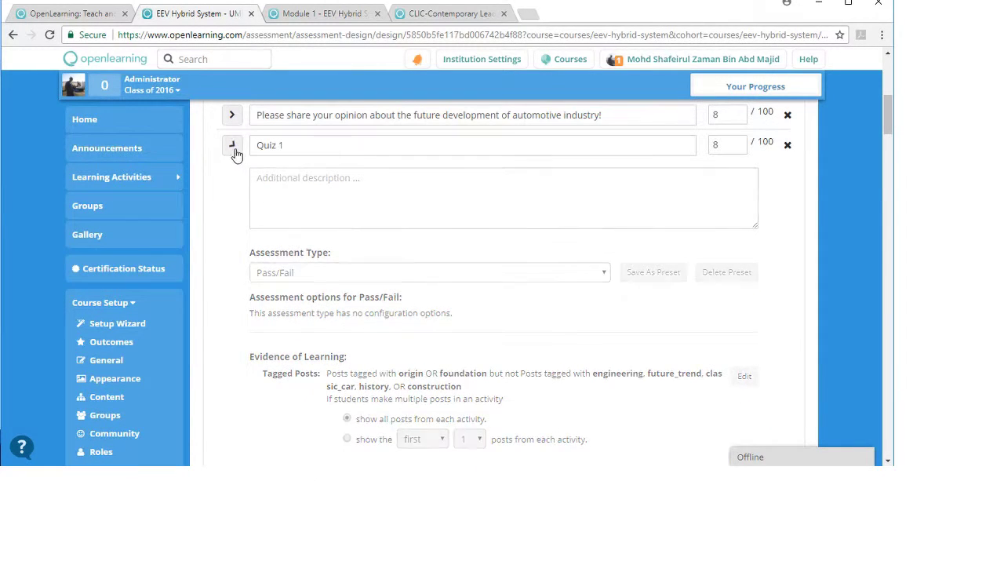
Compare the weights of the Lesson 1 and Lesson 2 criteria with the total score in the Course Outcome 1 report design
scroll(661, 247, "up", 1)
scroll(663, 255, "up", 1)
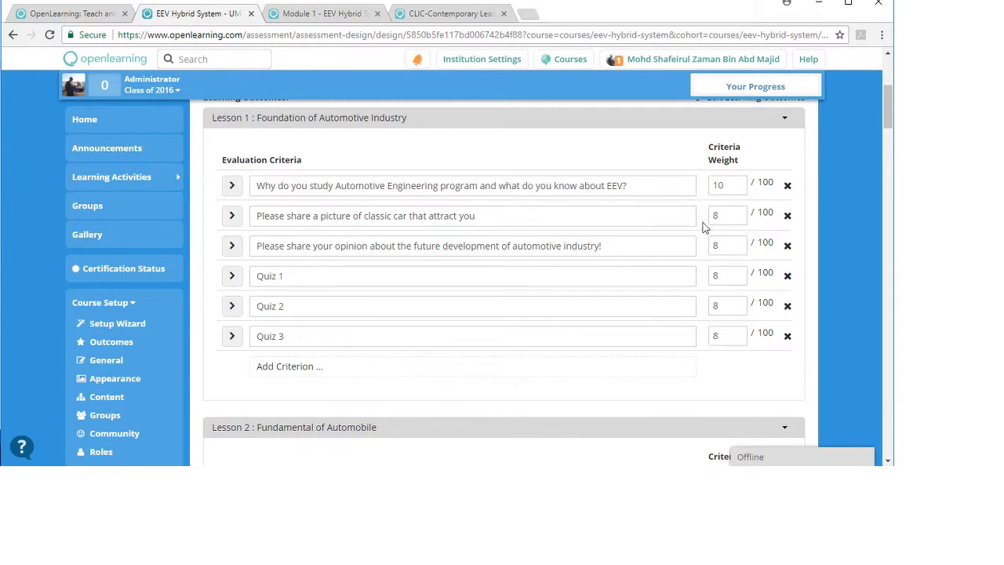
scroll(627, 216, "up", 3)
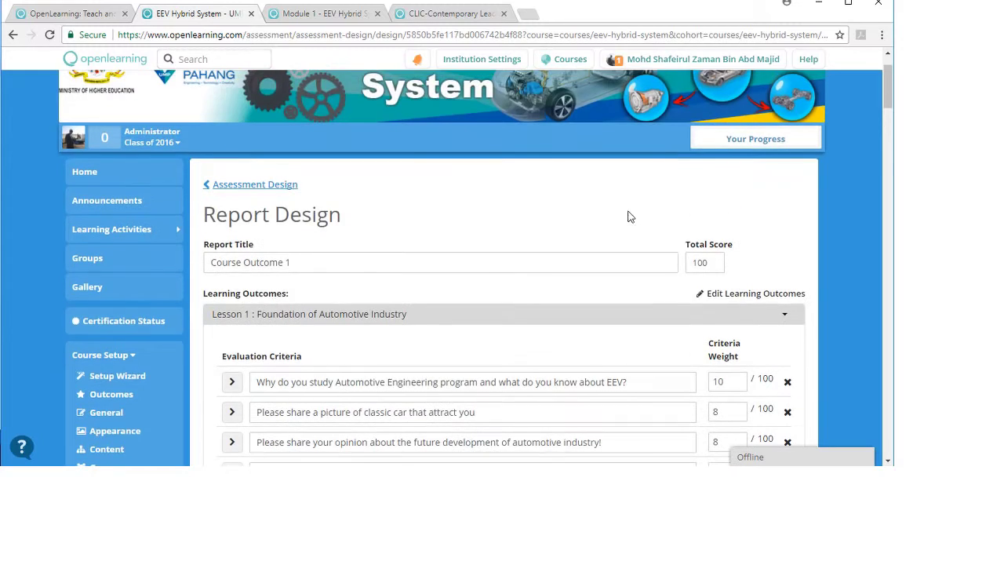
scroll(635, 224, "down", 9)
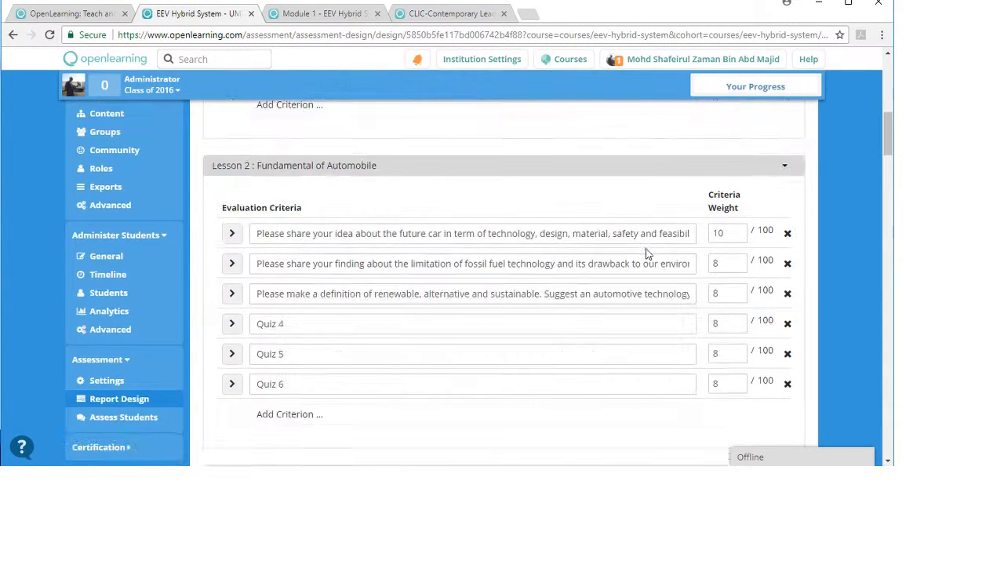
scroll(647, 258, "down", 1)
scroll(648, 258, "up", 10)
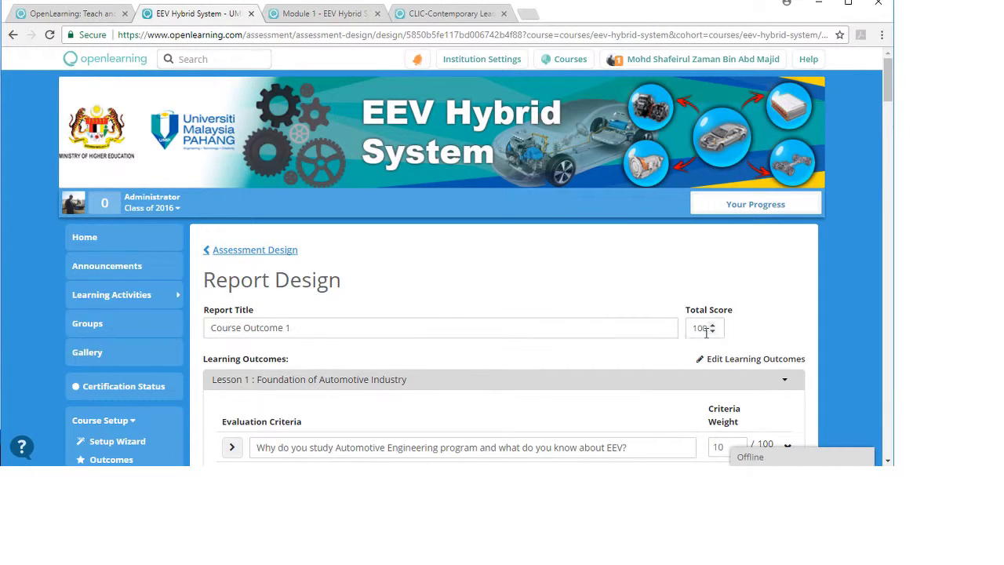
scroll(670, 336, "down", 3)
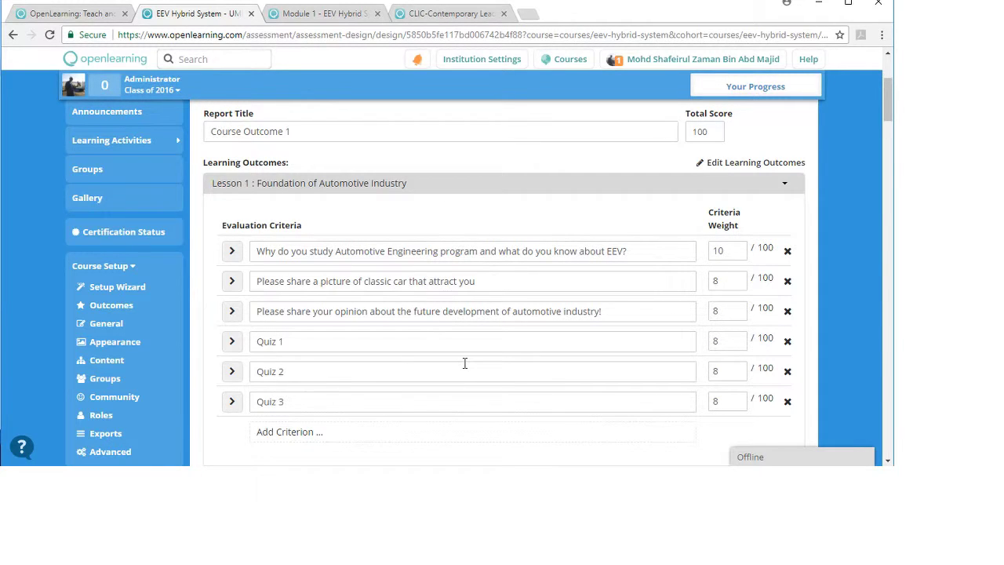
scroll(464, 361, "down", 2)
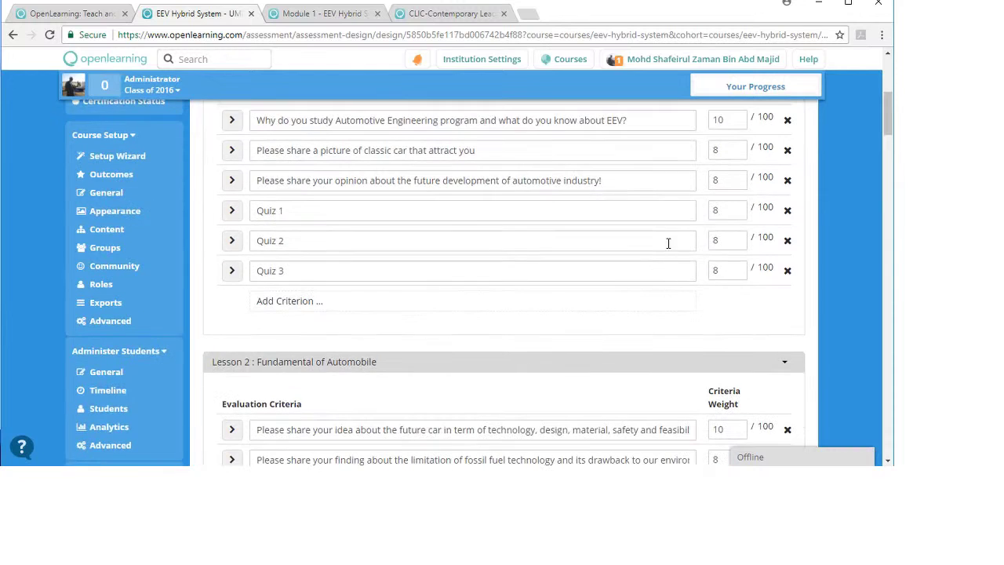
scroll(677, 254, "down", 6)
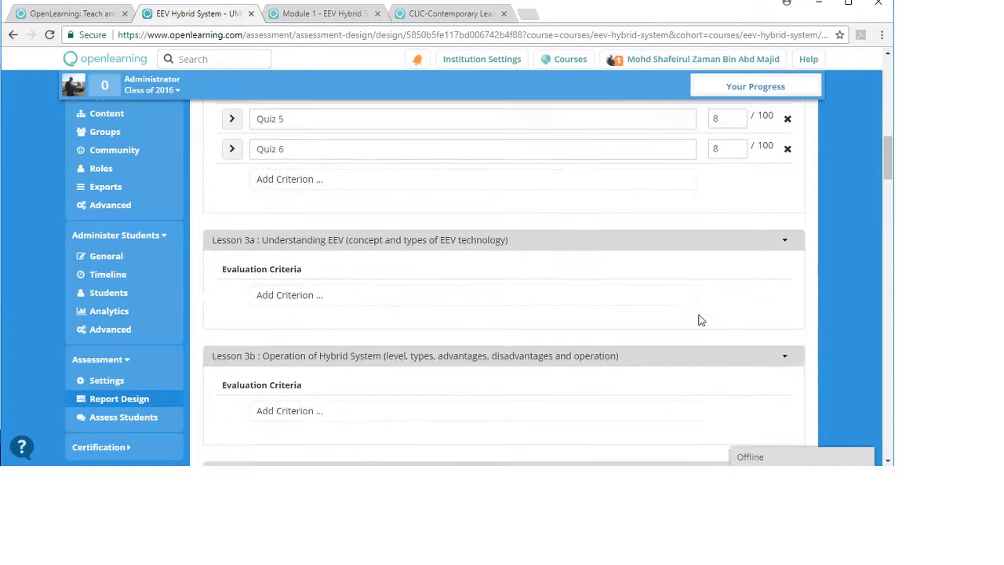
scroll(697, 316, "up", 3)
scroll(697, 316, "up", 5)
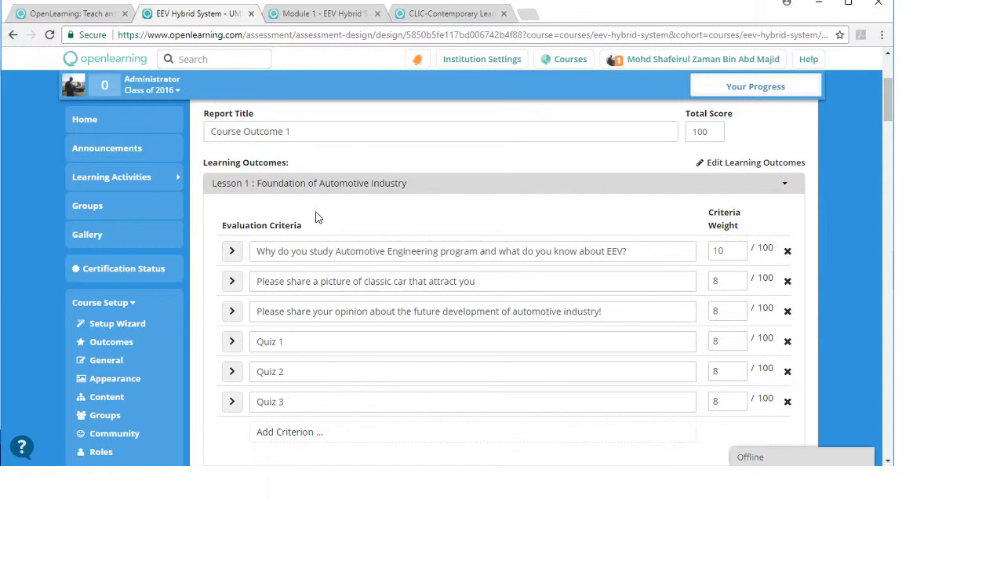
scroll(310, 218, "up", 2)
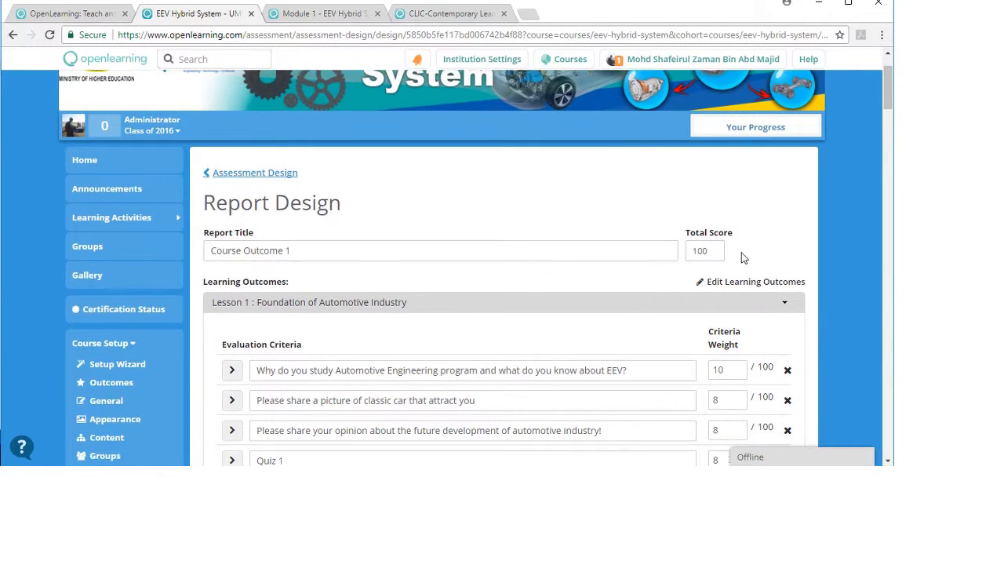
Save the Course Outcome 1 report design and return to the Assessment Design overview
scroll(741, 257, "down", 5)
scroll(742, 258, "down", 20)
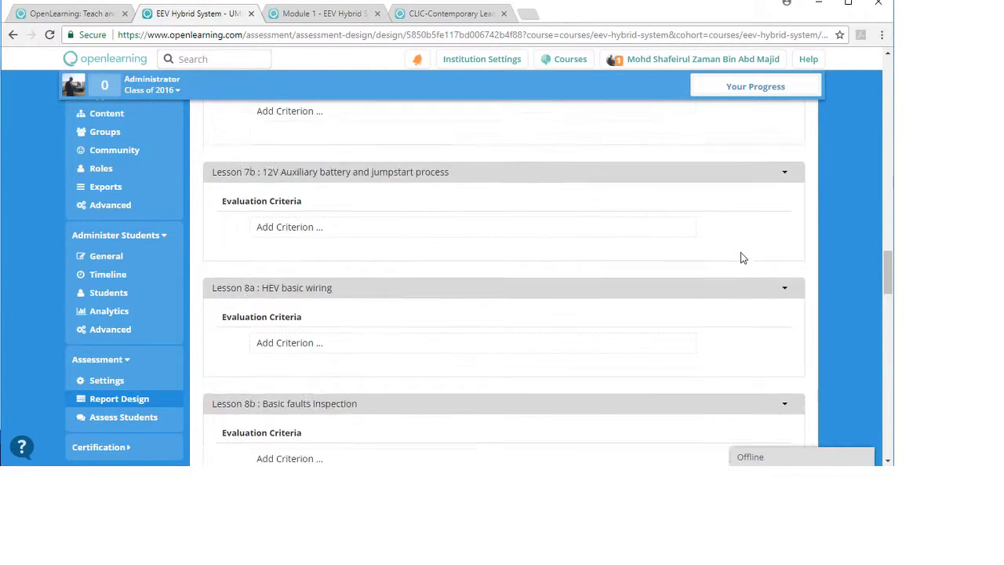
scroll(741, 258, "down", 5)
scroll(741, 258, "up", 3)
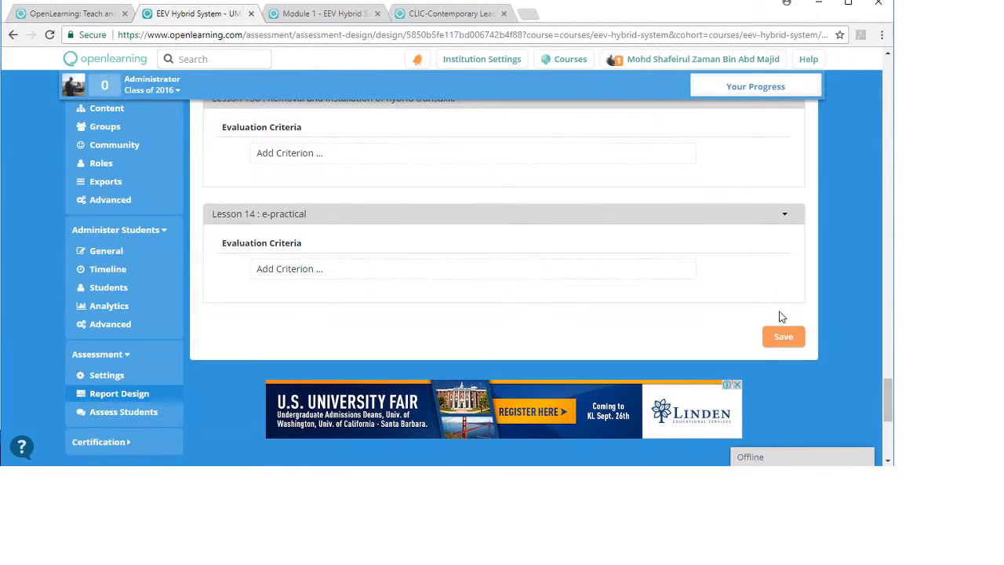
left_click(781, 337)
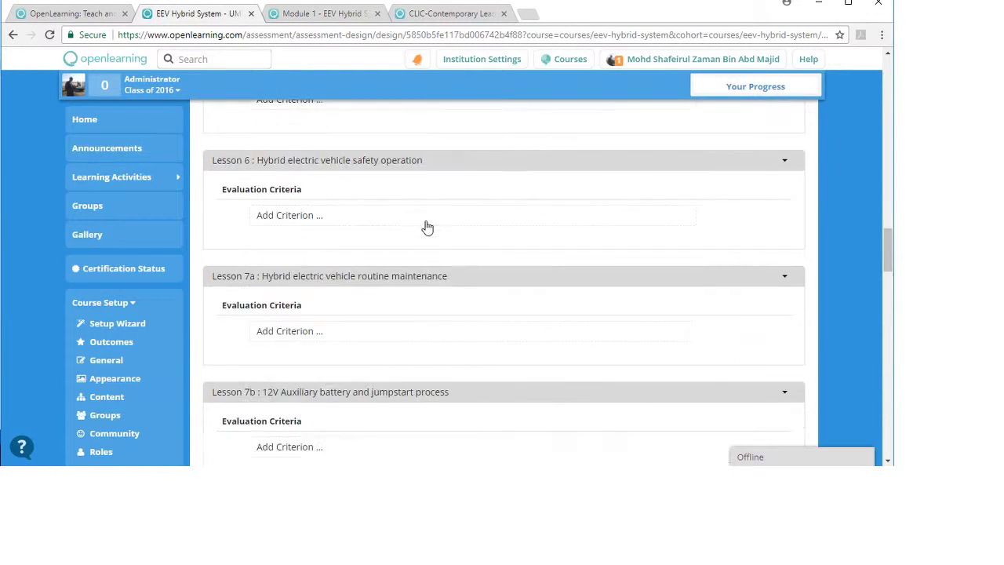
scroll(425, 227, "up", 15)
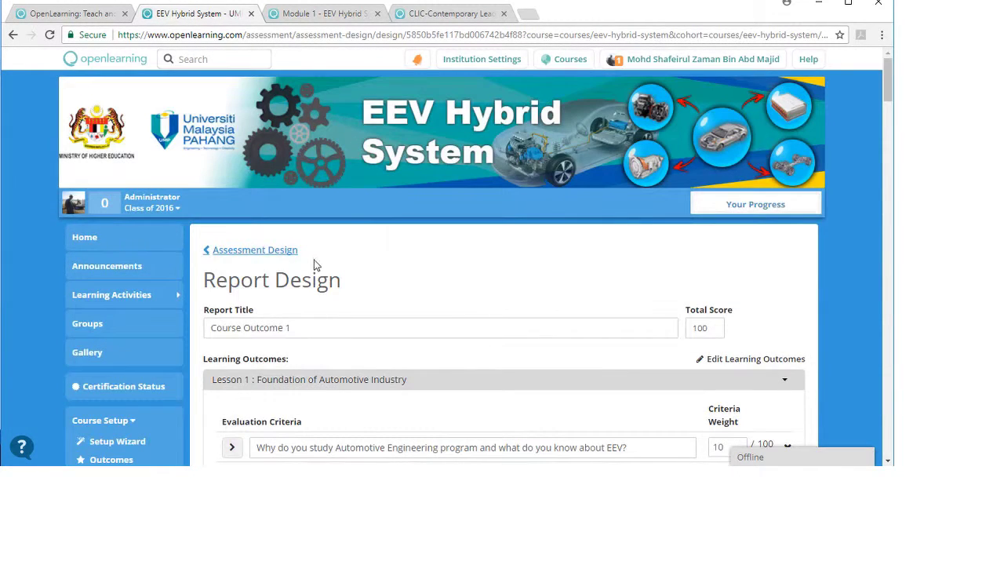
left_click(272, 251)
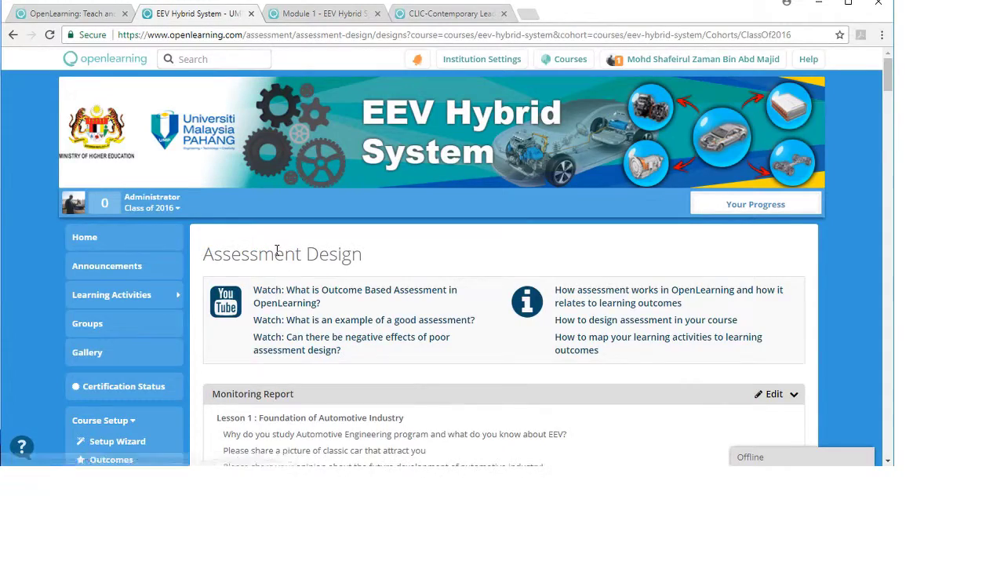
Check the visibility and report weight of the Monitoring Report and the Course Outcome 1 report in the overview
scroll(275, 248, "down", 10)
scroll(276, 248, "down", 15)
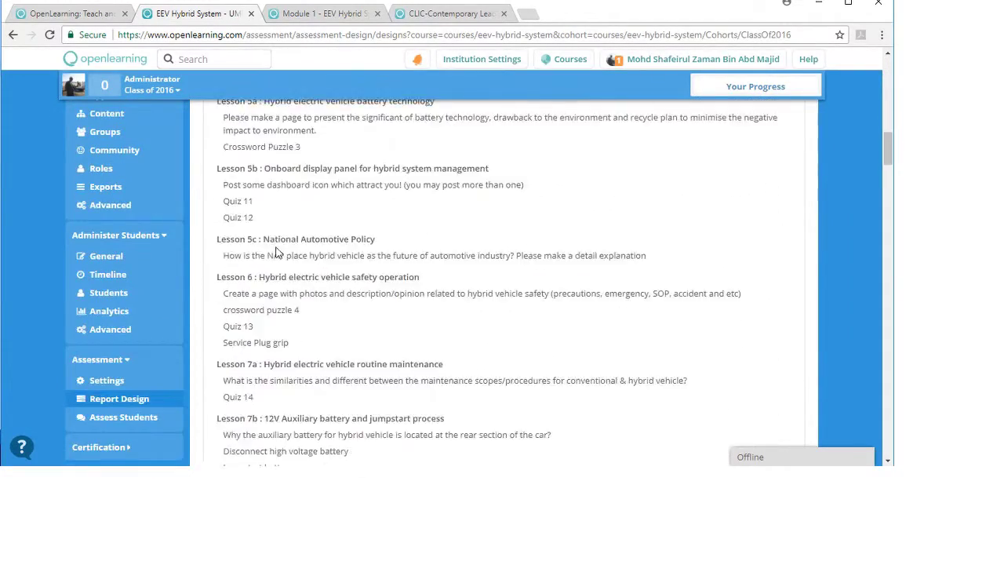
scroll(276, 248, "down", 10)
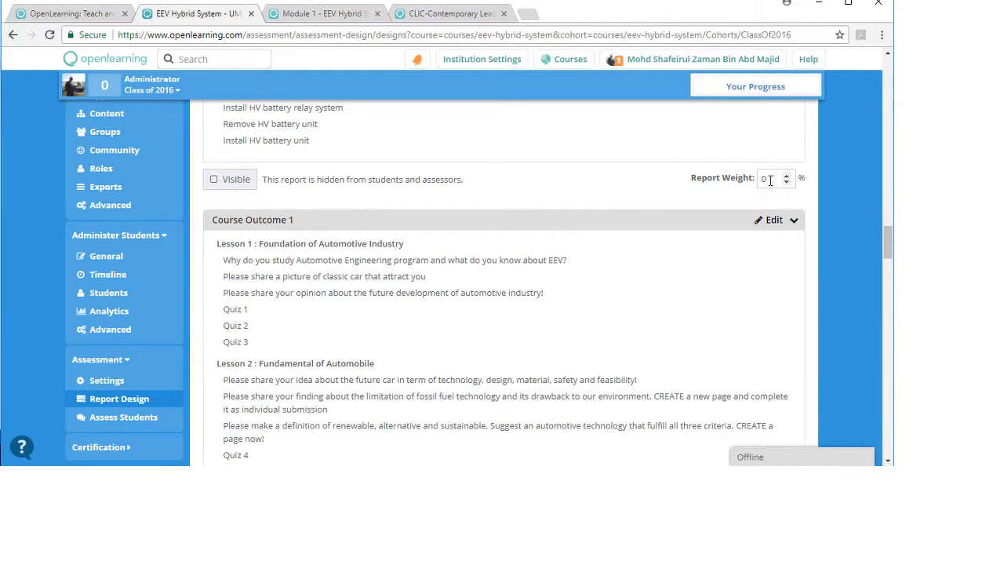
scroll(558, 215, "down", 3)
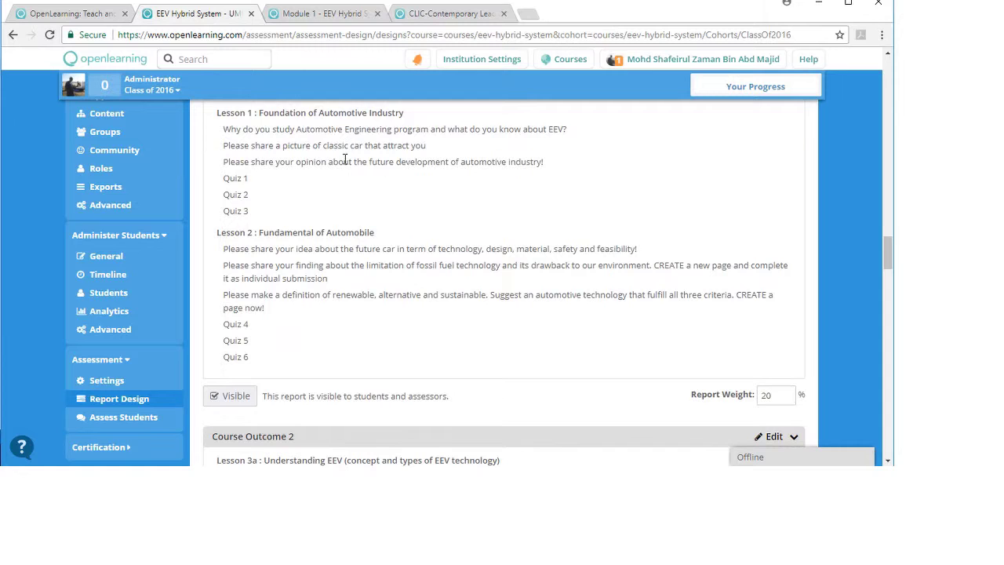
scroll(362, 188, "up", 3)
scroll(372, 204, "down", 5)
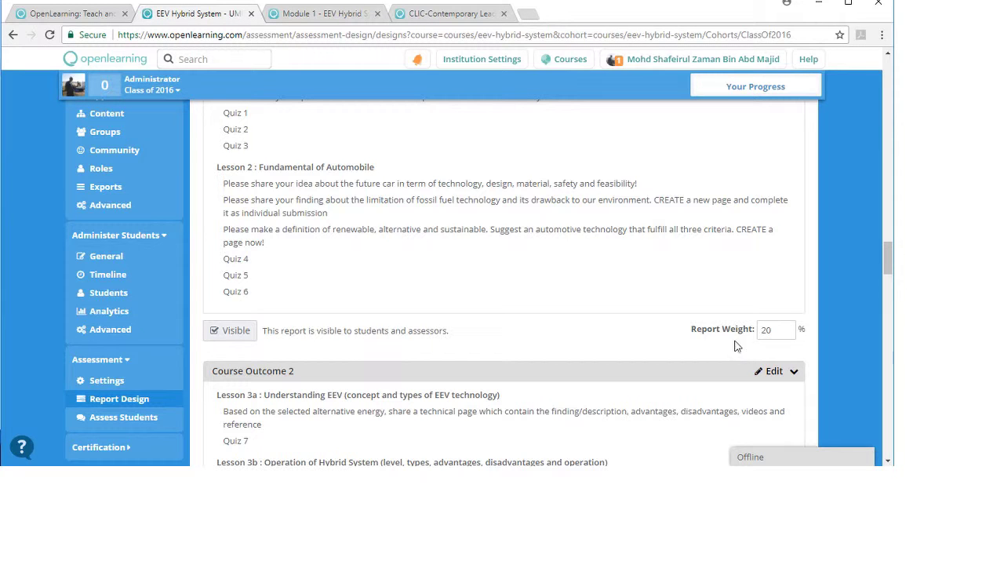
scroll(537, 279, "up", 2)
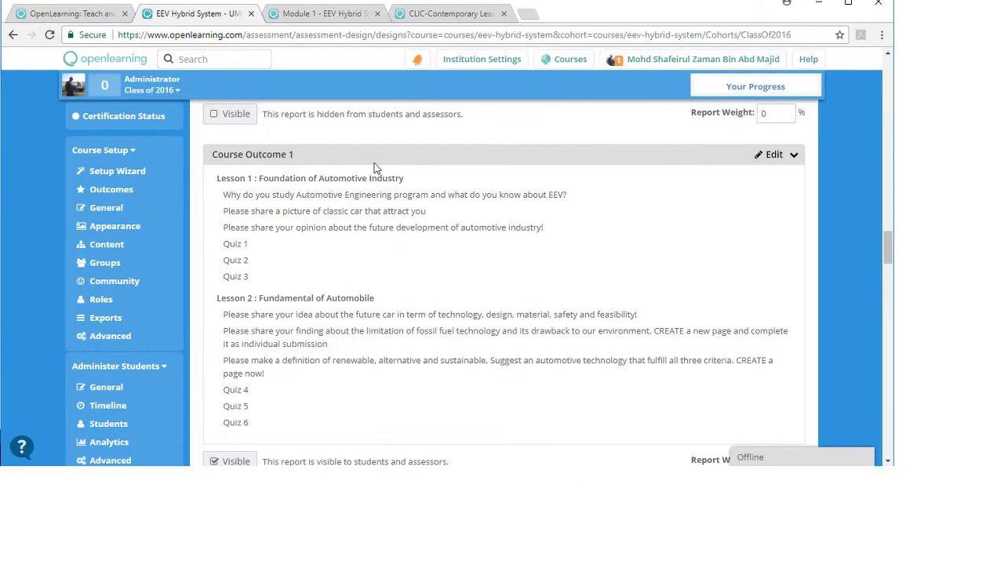
Review the lessons, criteria and report weights of the Course Outcome 2 to Course Outcome 5 reports
scroll(547, 236, "down", 4)
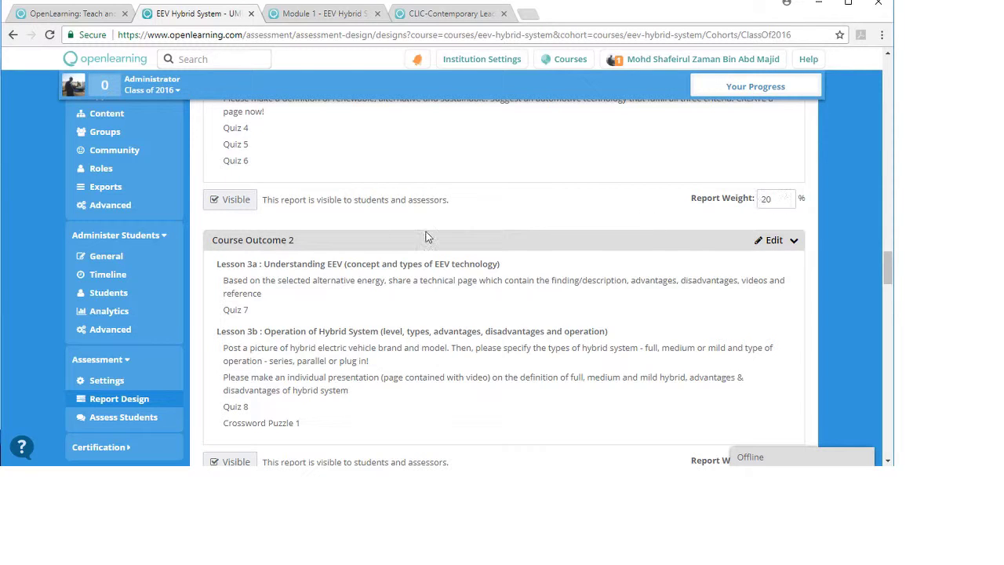
scroll(338, 251, "down", 4)
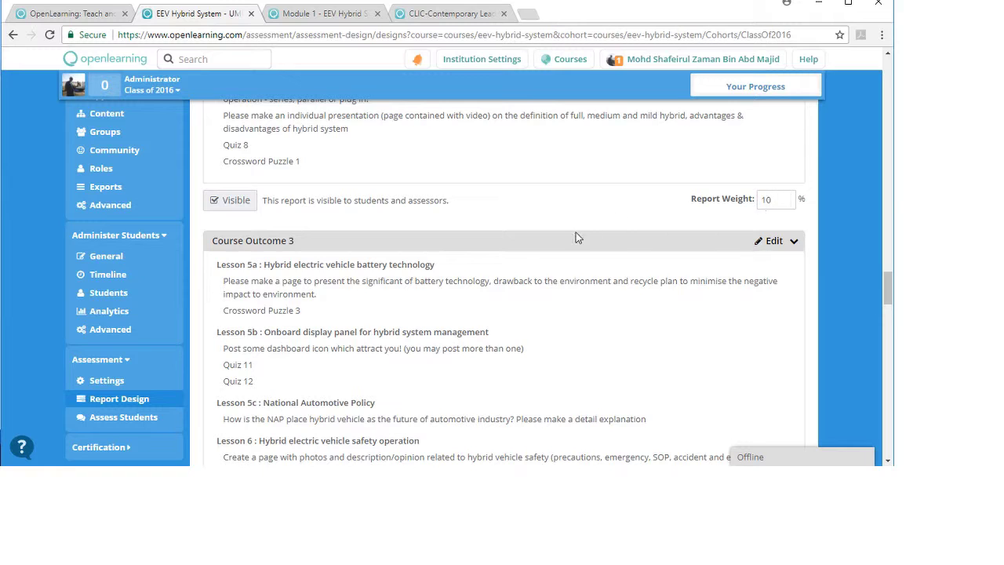
scroll(576, 232, "down", 4)
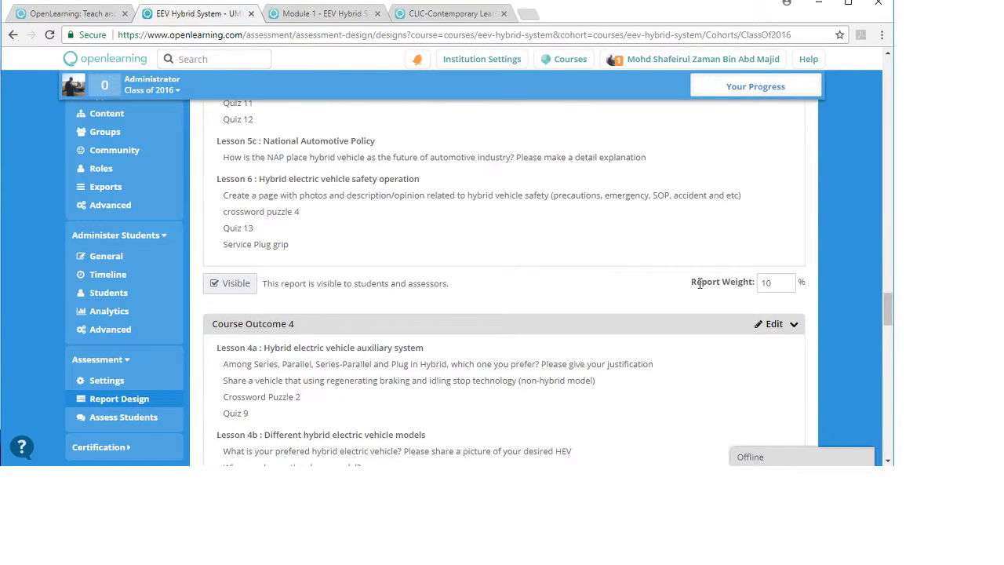
scroll(666, 300, "down", 10)
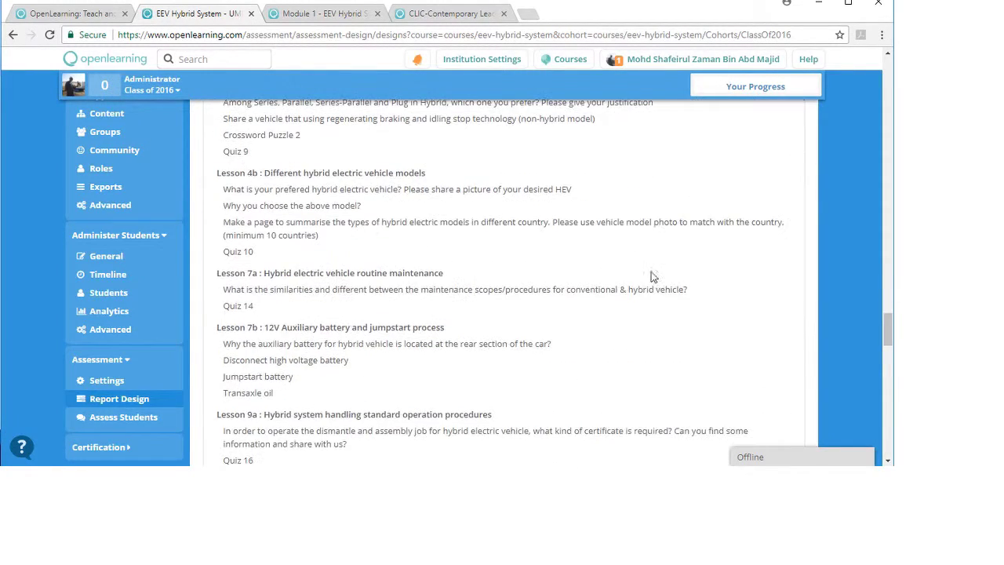
scroll(547, 227, "down", 6)
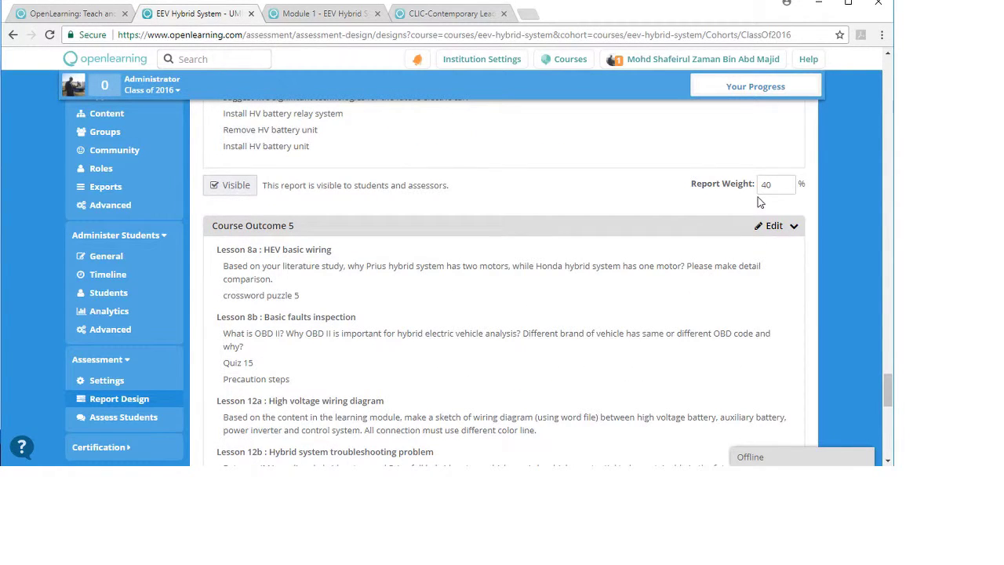
scroll(560, 263, "down", 5)
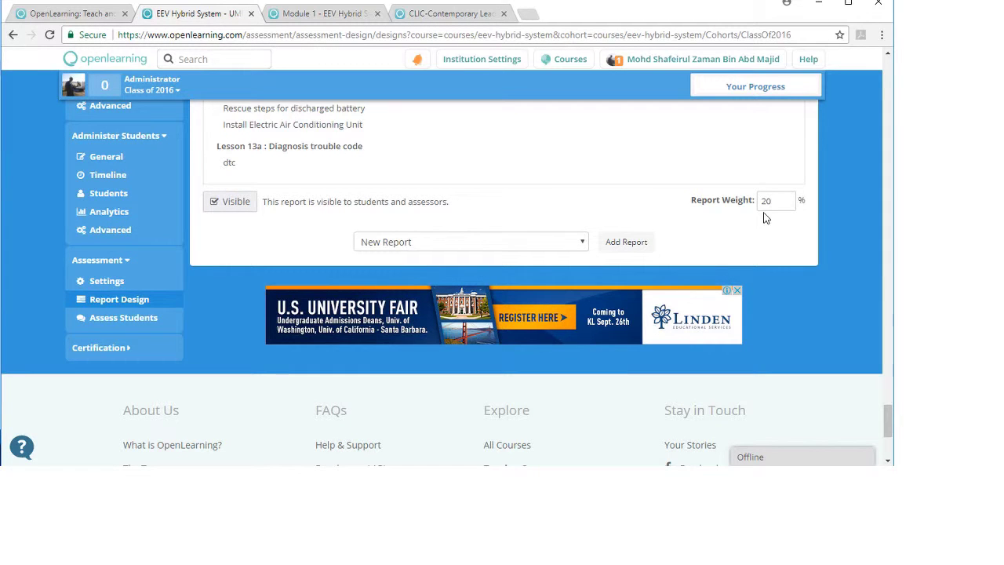
Recheck the report weights from Course Outcome 5 back to Course Outcome 1
scroll(767, 218, "up", 4)
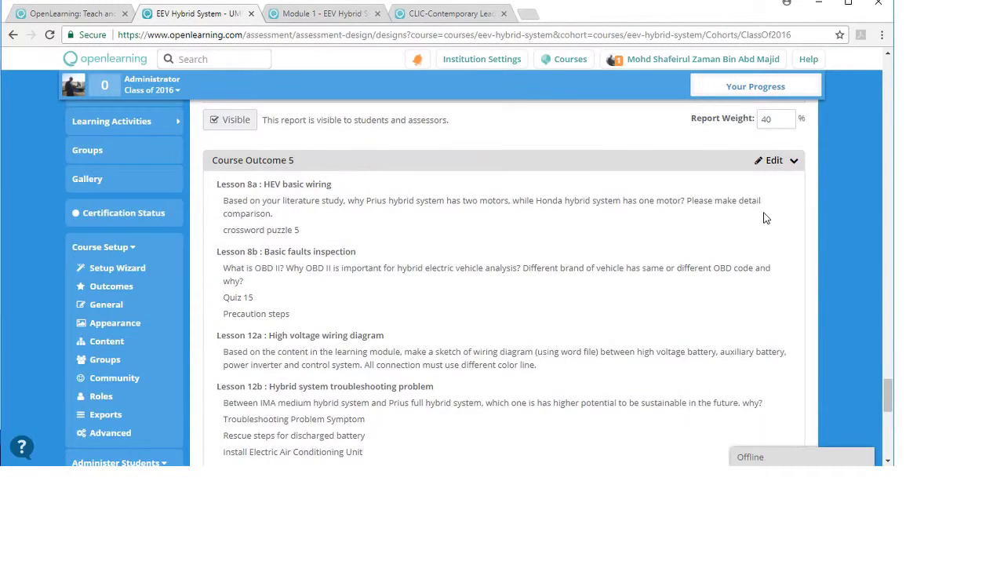
scroll(766, 218, "down", 5)
scroll(764, 217, "up", 6)
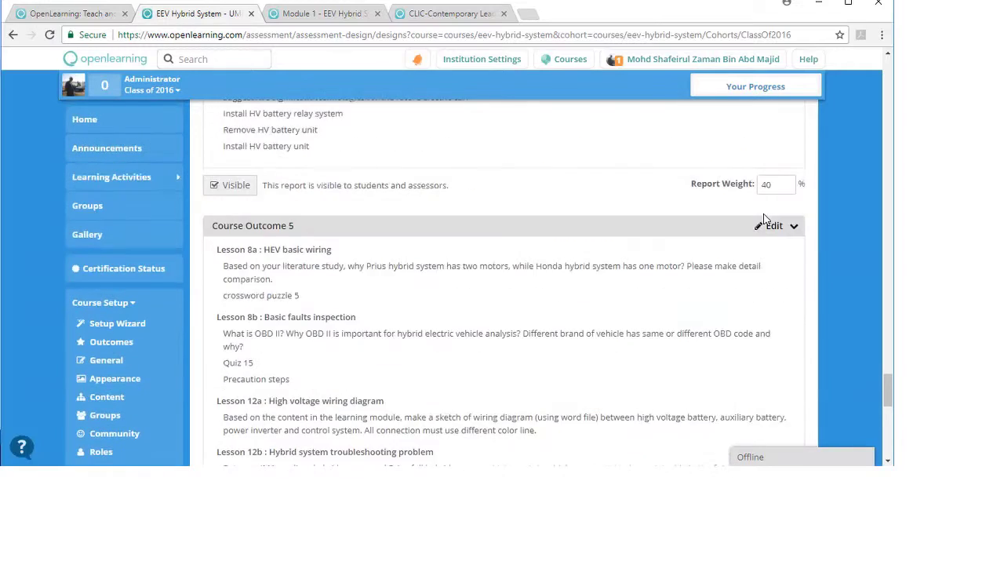
scroll(765, 220, "up", 10)
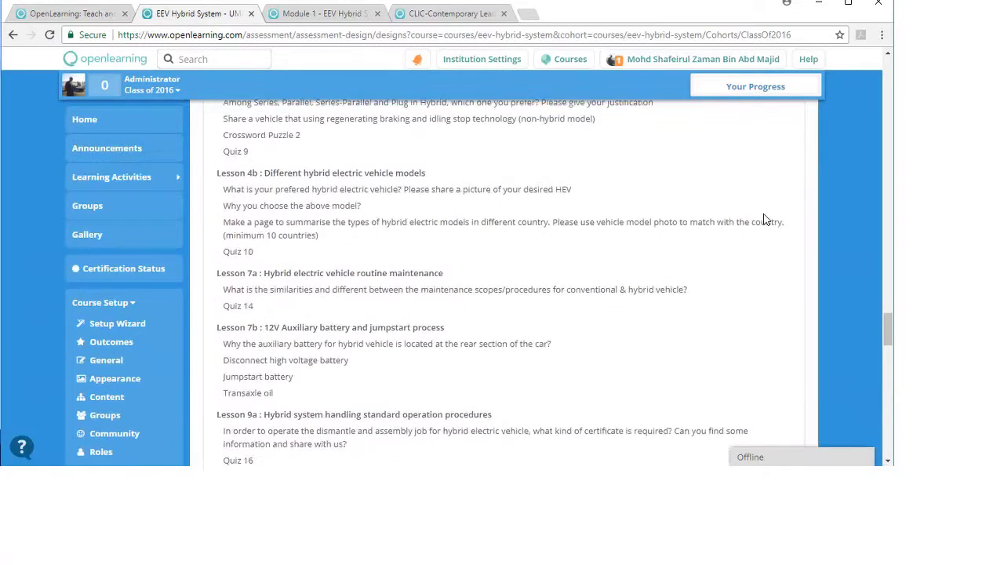
scroll(765, 219, "up", 3)
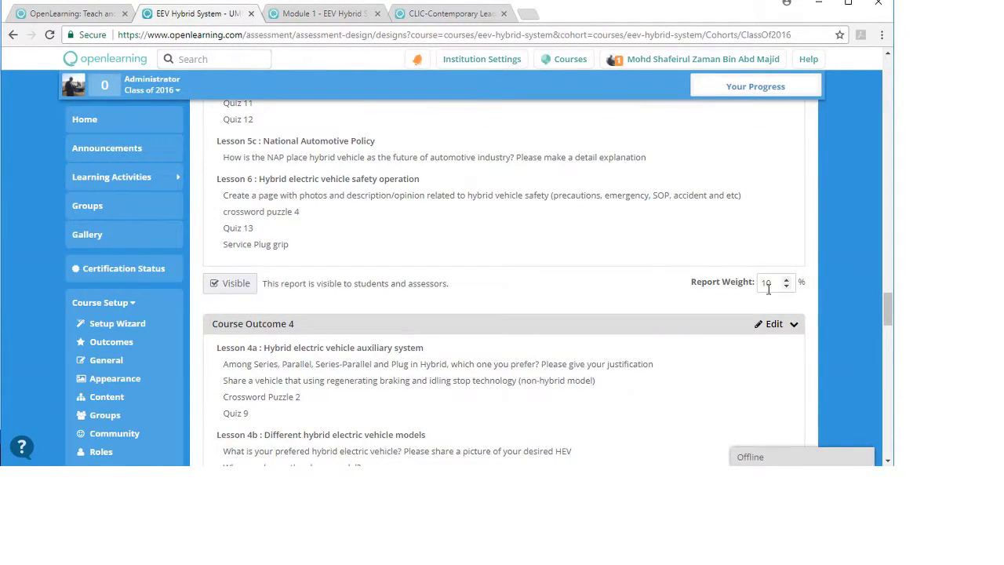
scroll(767, 282, "up", 10)
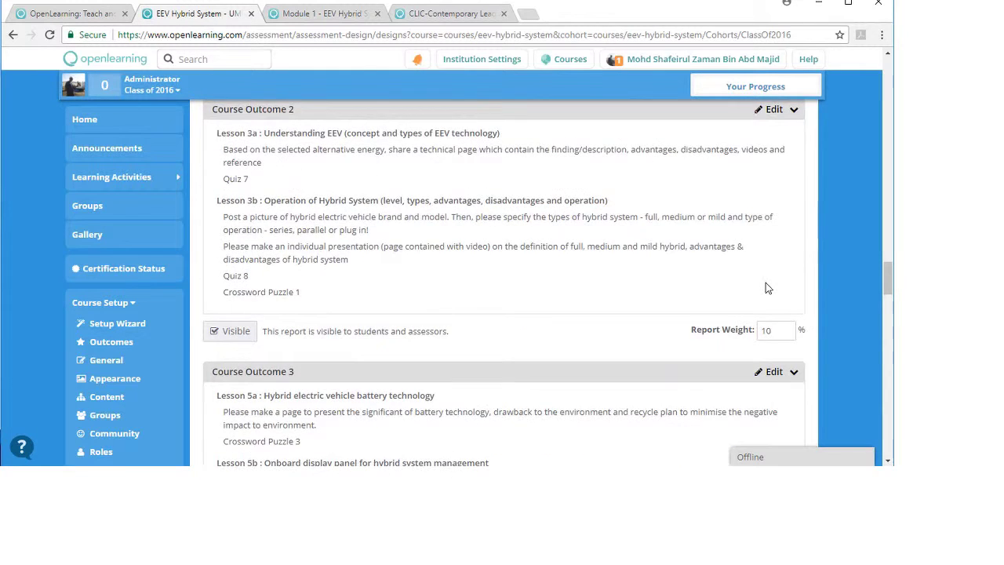
scroll(766, 282, "up", 2)
scroll(759, 349, "down", 2)
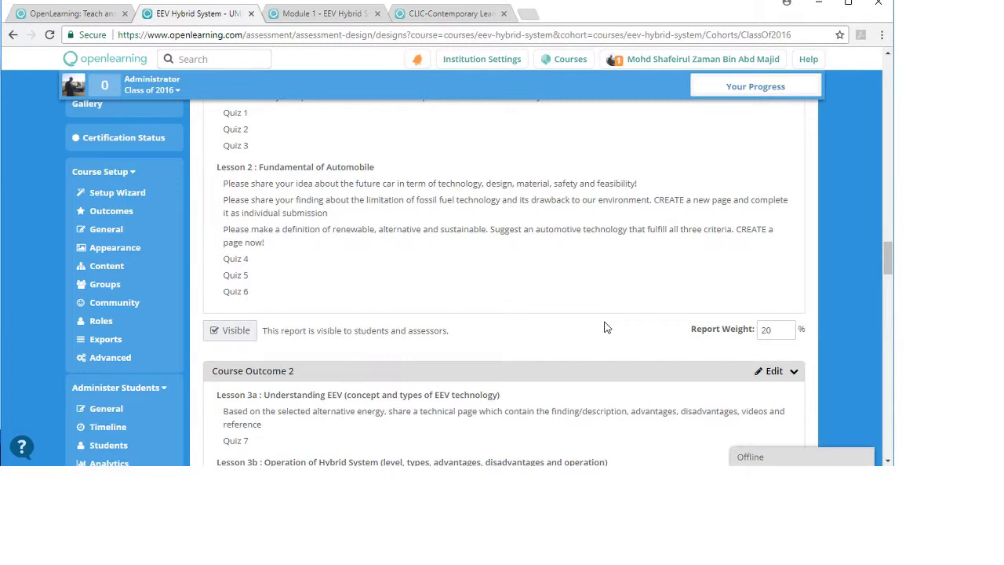
Examine the lesson criteria gathered in the Monitoring Report and compare them with those in the Course Outcome 1 report
scroll(460, 224, "up", 1)
scroll(527, 228, "down", 20)
scroll(486, 228, "up", 6)
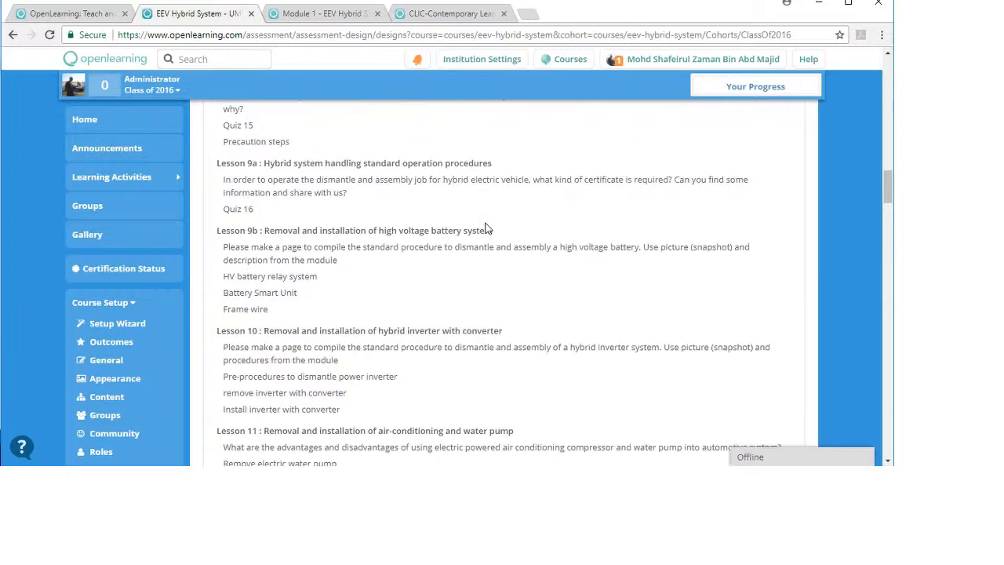
scroll(485, 229, "up", 4)
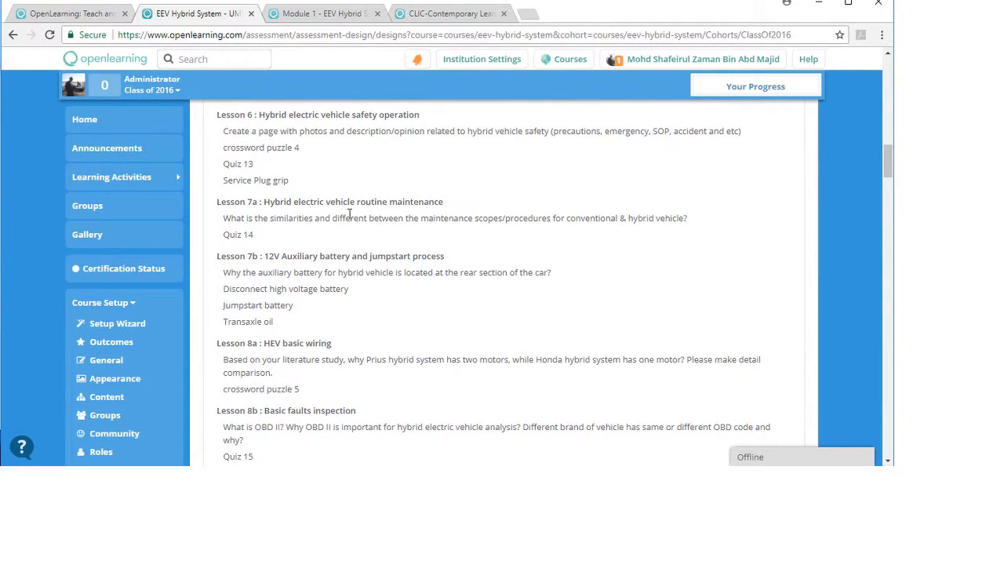
scroll(350, 213, "up", 5)
scroll(390, 237, "down", 13)
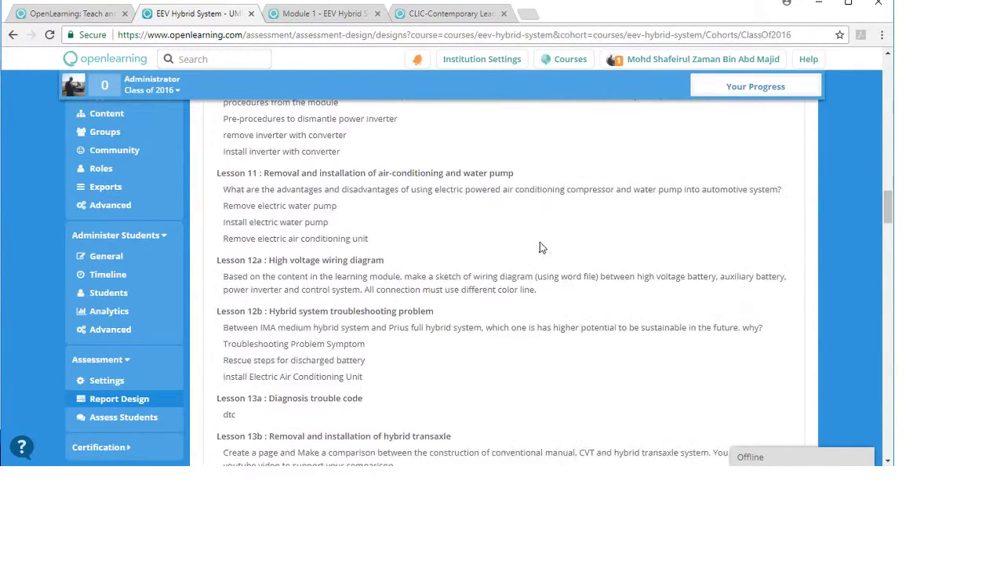
scroll(541, 249, "down", 8)
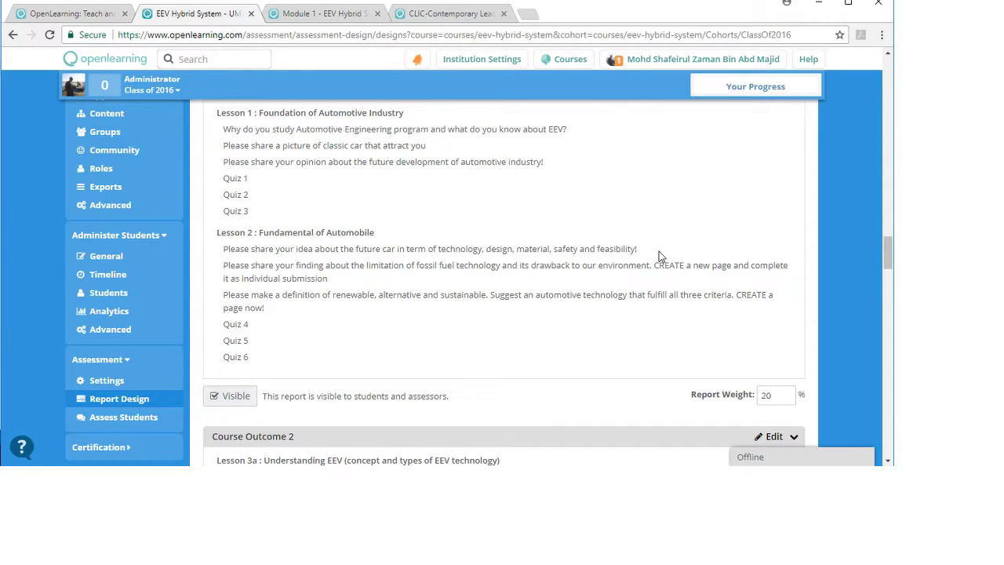
Reread the Lesson 1 to Lesson 4a activities and quizzes listed in the Monitoring Report
scroll(658, 256, "up", 10)
scroll(658, 255, "up", 10)
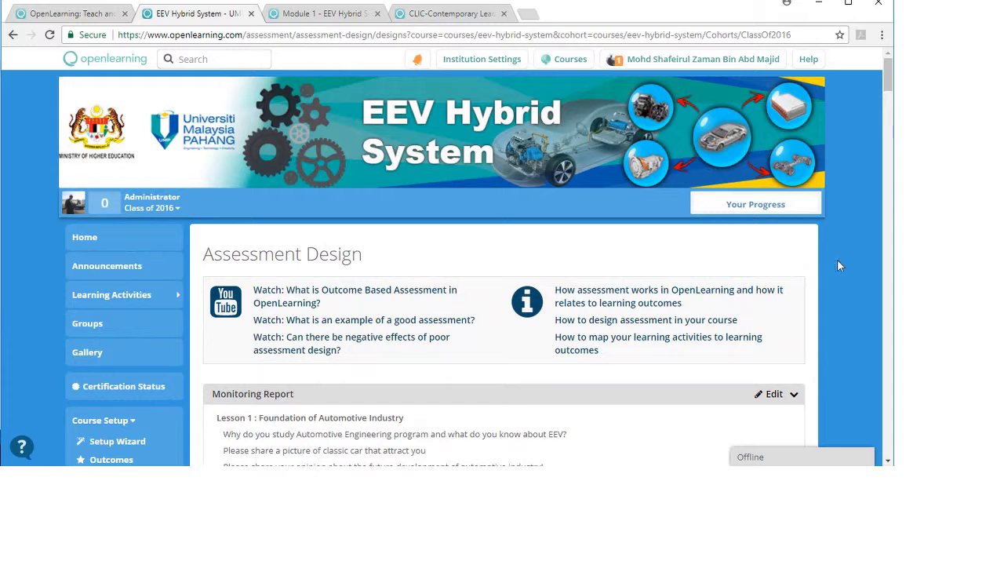
scroll(832, 321, "down", 4)
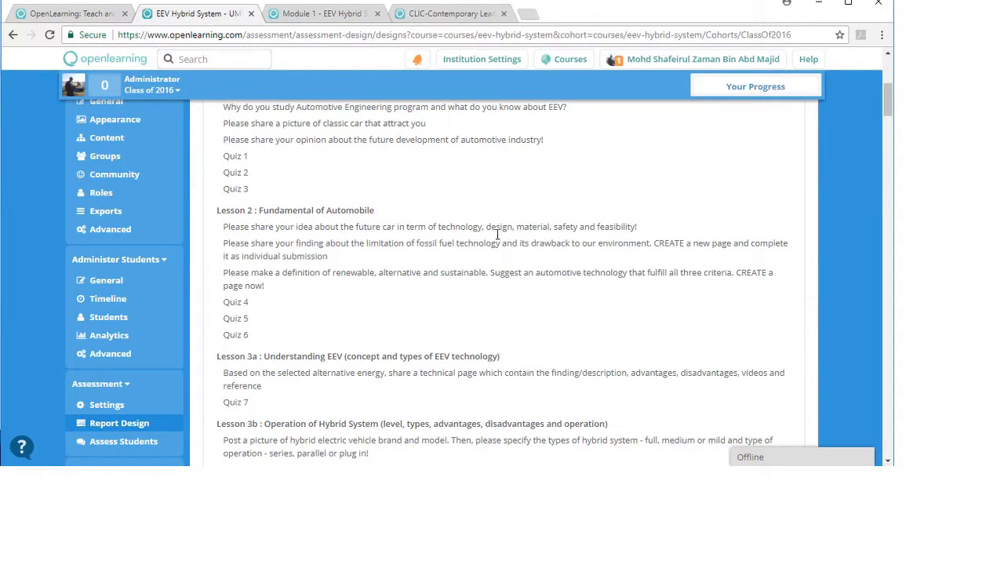
scroll(84, 196, "up", 2)
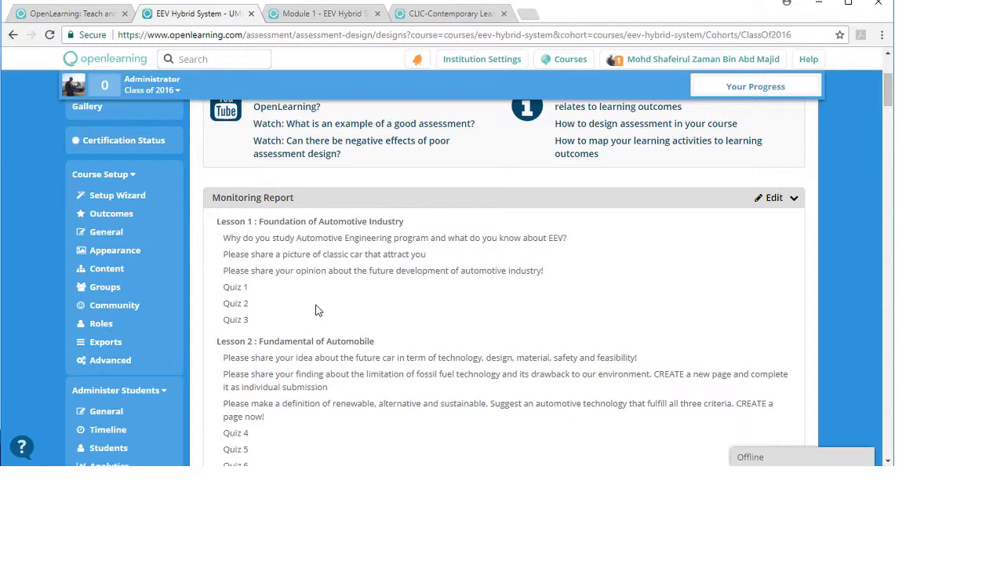
scroll(19, 276, "down", 3)
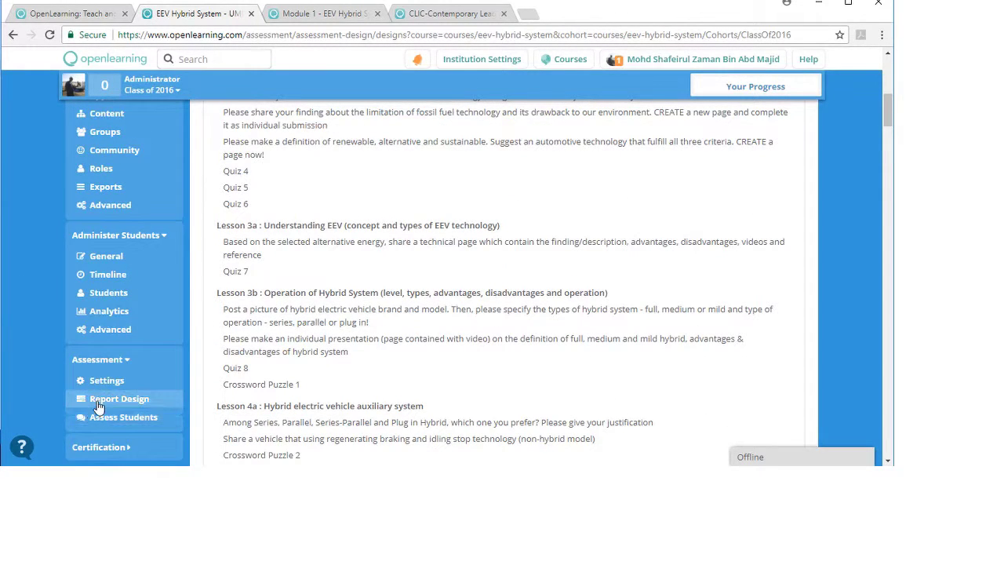
scroll(266, 403, "up", 4)
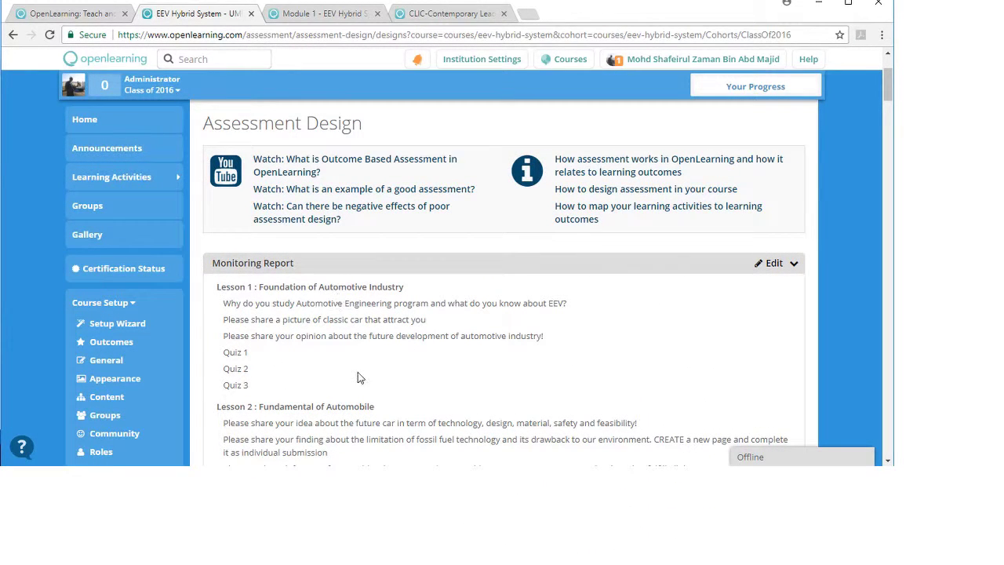
scroll(385, 362, "down", 2)
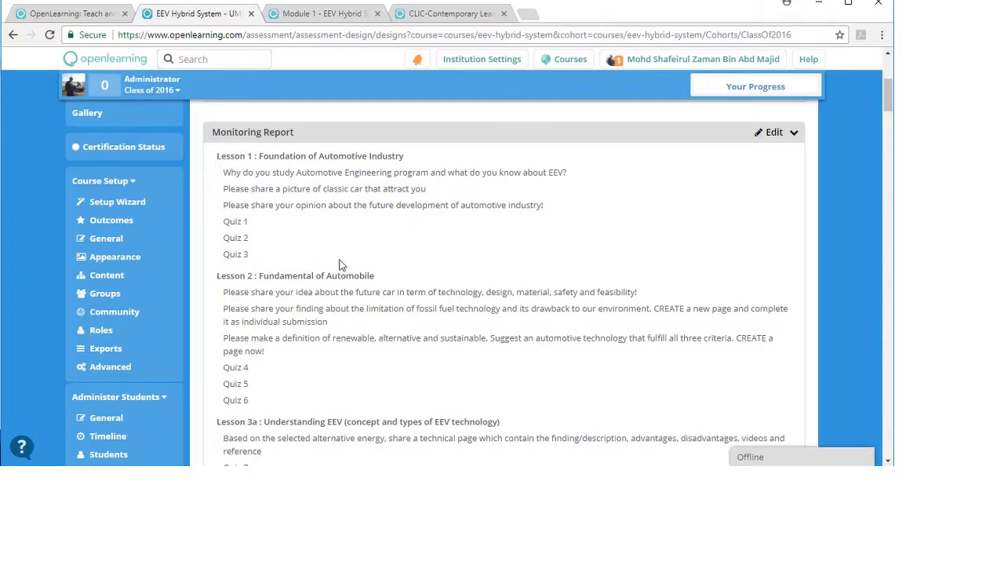
Follow the remaining Monitoring Report lessons into the Course Outcome 1 to Course Outcome 4 reports, checking how lessons, visibility and report weights are divided
scroll(340, 265, "down", 10)
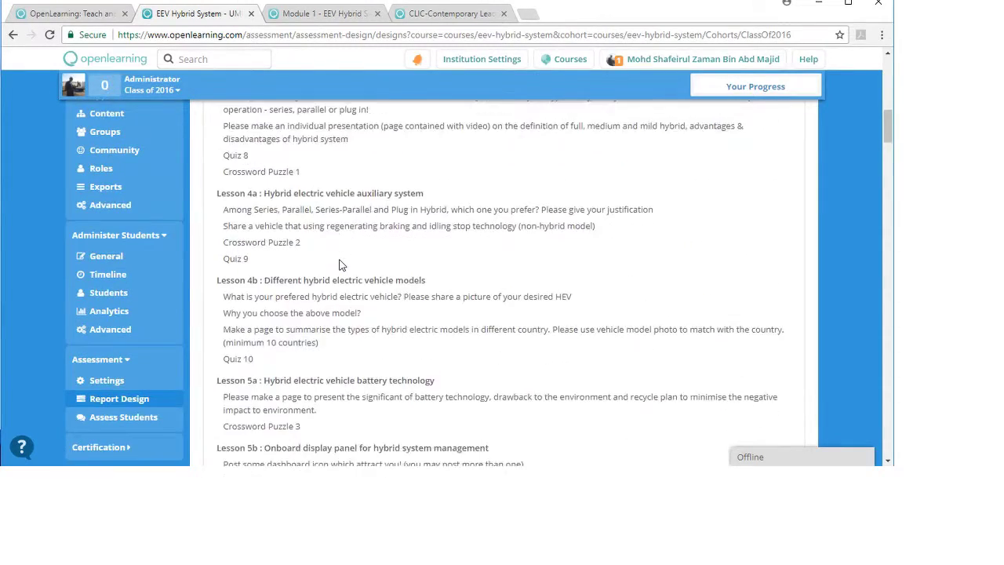
scroll(339, 265, "down", 10)
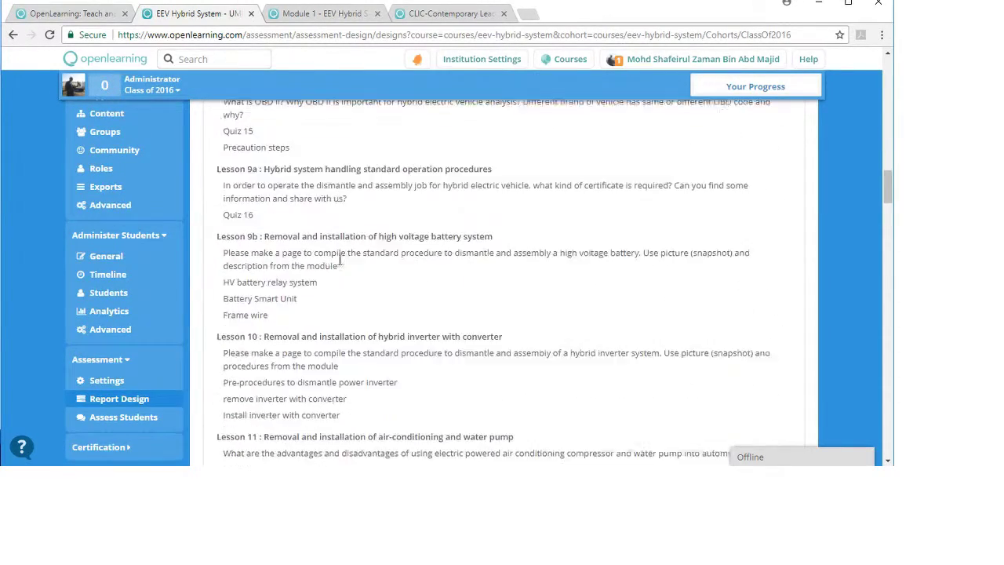
scroll(339, 266, "down", 8)
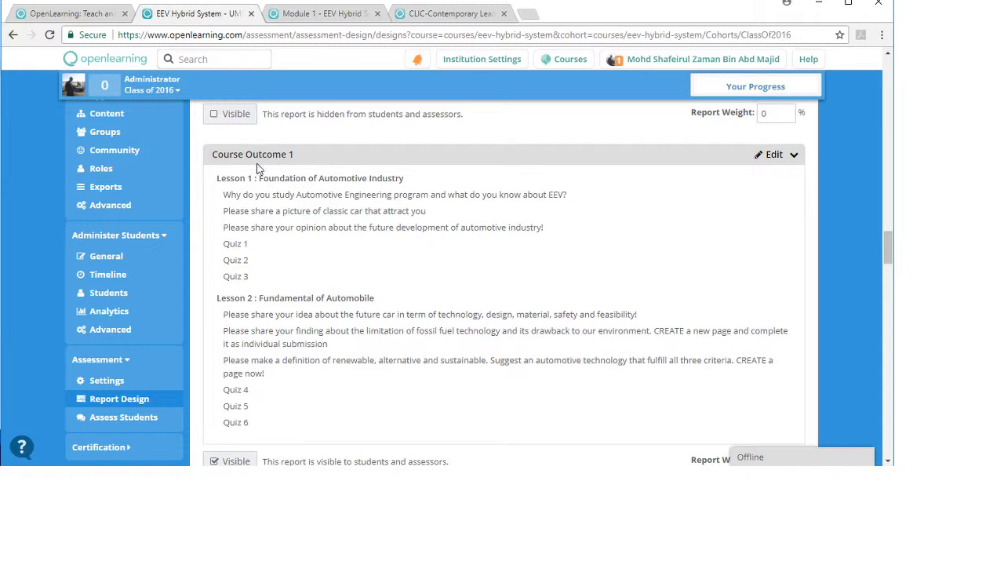
scroll(268, 202, "down", 10)
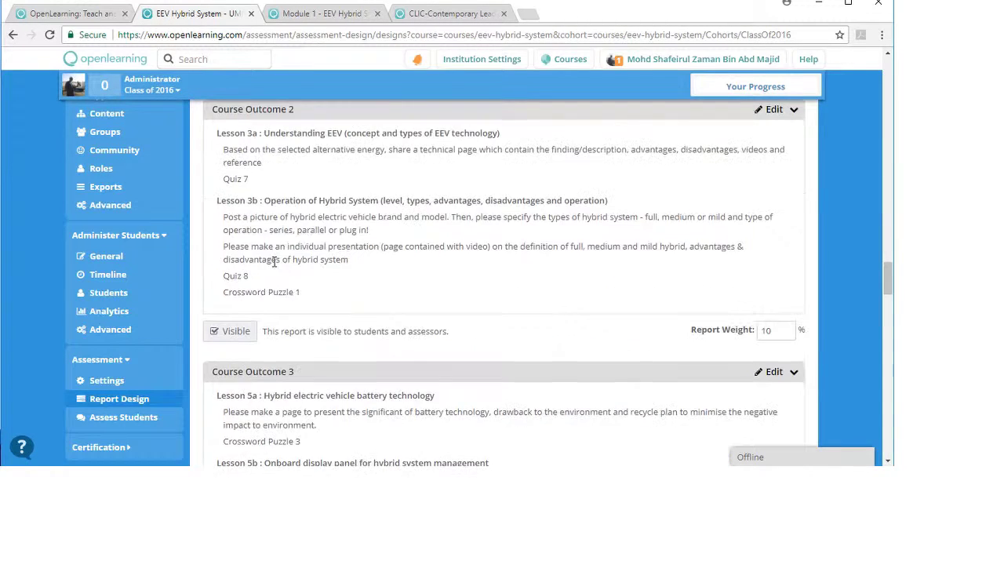
scroll(271, 202, "down", 10)
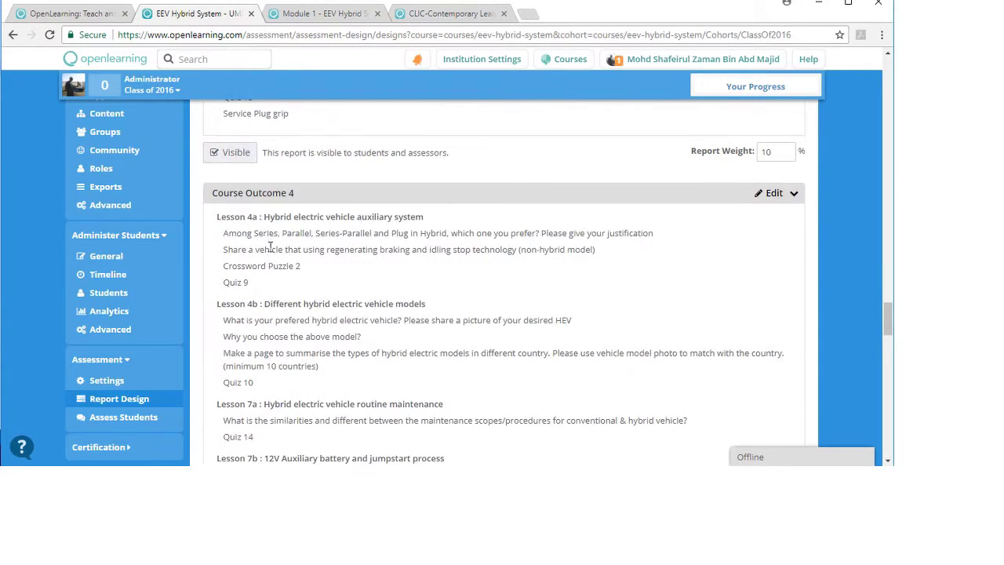
scroll(269, 255, "down", 5)
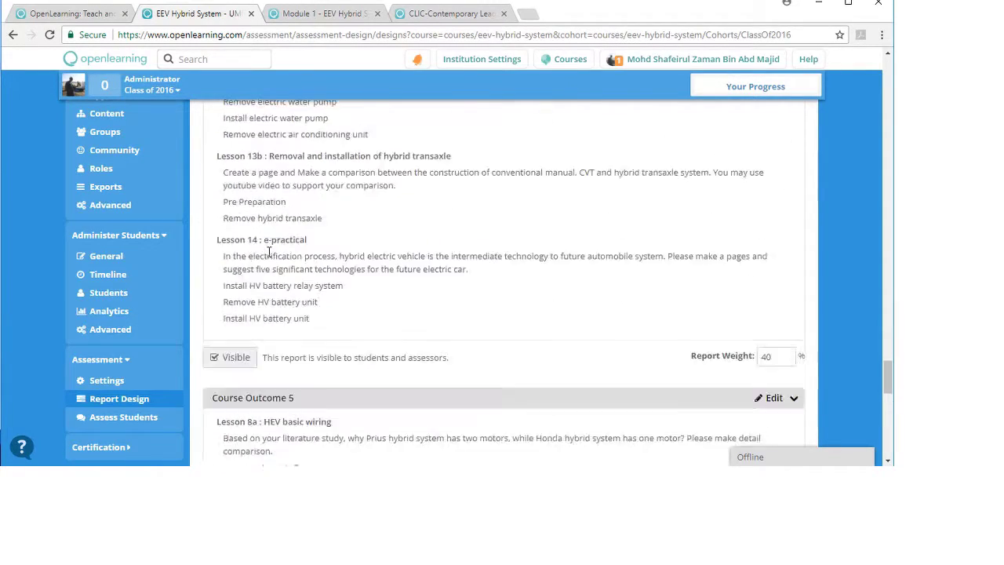
Look back over the Course Outcome 4 and Monitoring Report lessons and return to the start of the Assessment Design overview
scroll(268, 252, "up", 3)
scroll(268, 252, "up", 15)
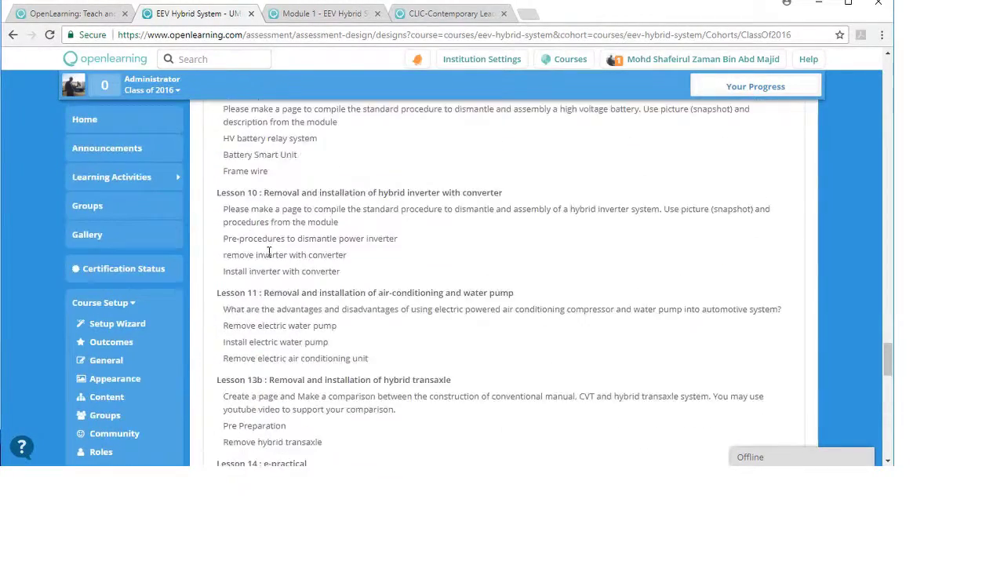
scroll(269, 257, "down", 15)
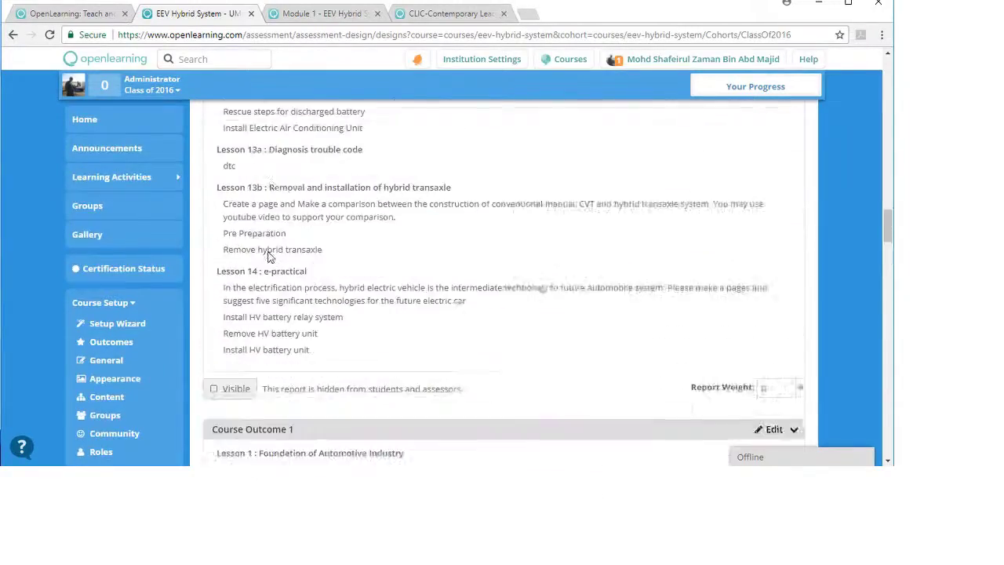
scroll(268, 257, "up", 10)
scroll(269, 256, "up", 10)
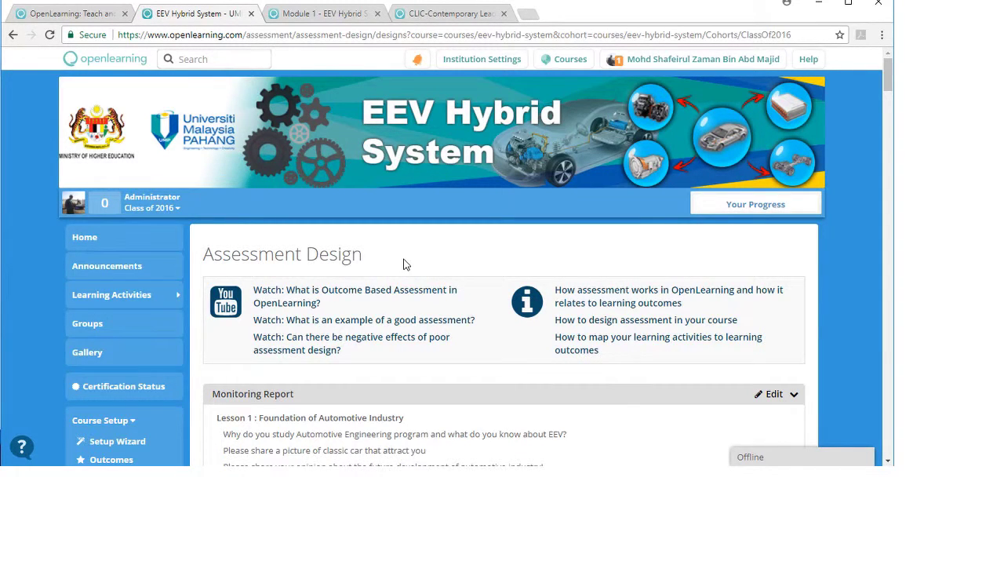
scroll(405, 263, "down", 2)
scroll(405, 263, "up", 2)
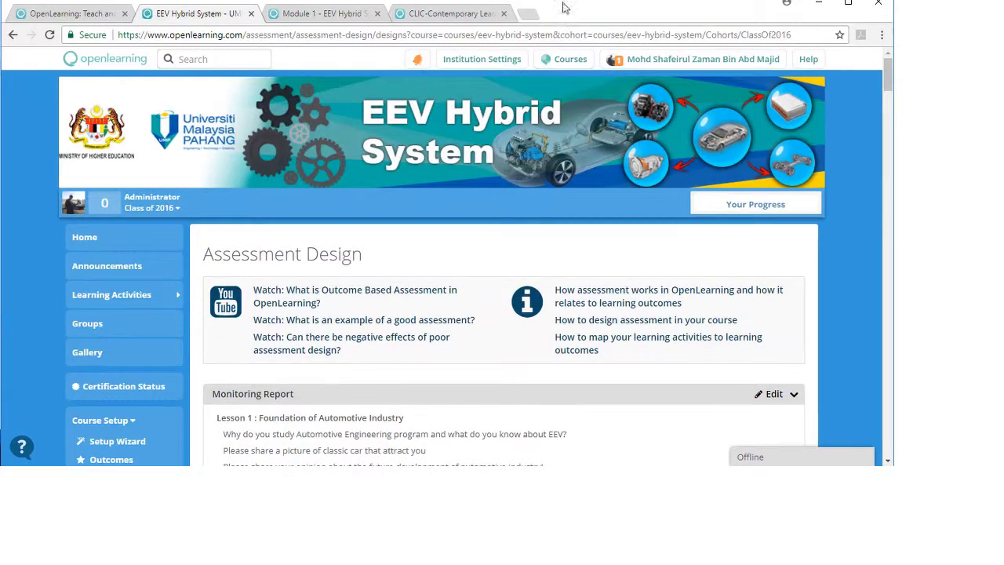